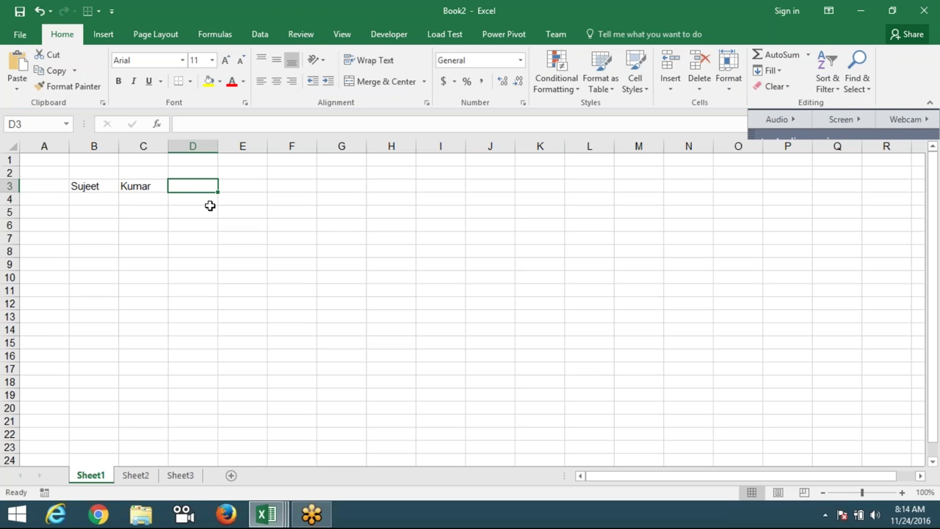
Step: Build =CONCATENATE(B3," ",C3 in D3 to join first name, space and last name
text(=)
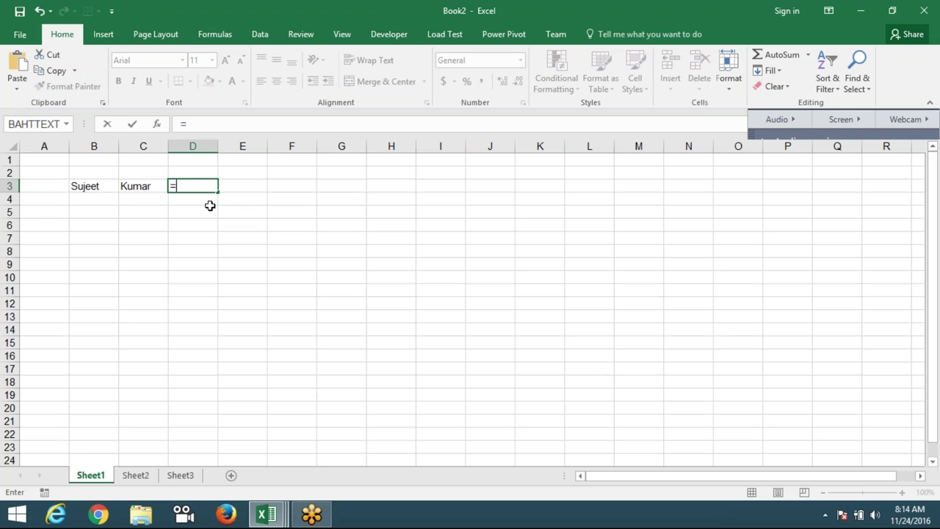
text(con)
key(Tab)
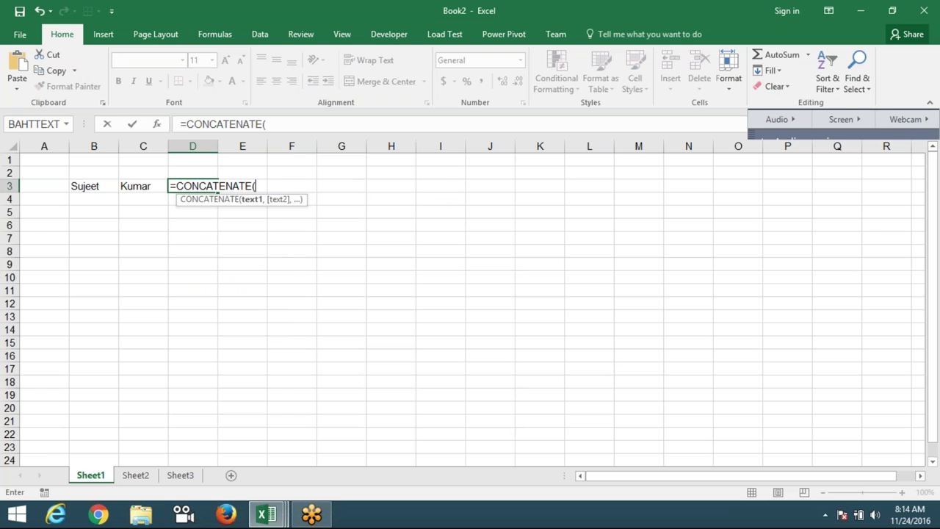
click(93, 186)
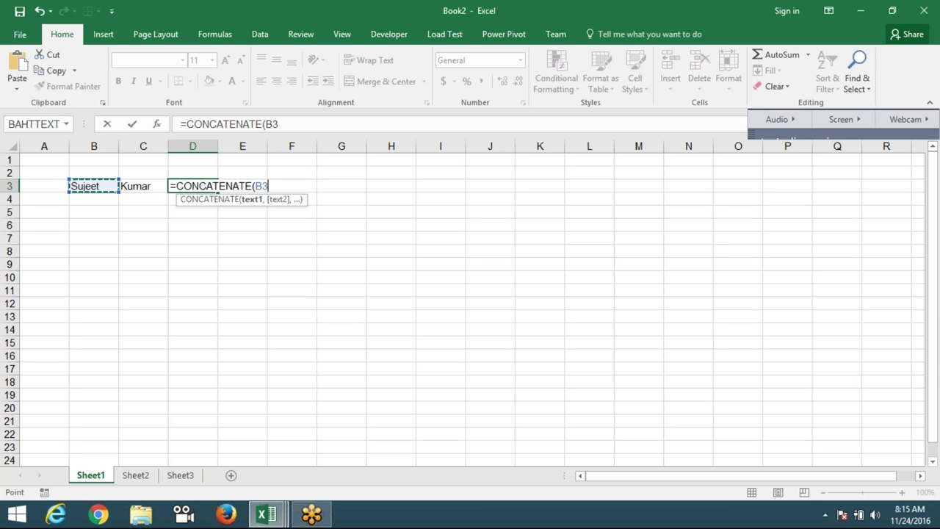
text(,)
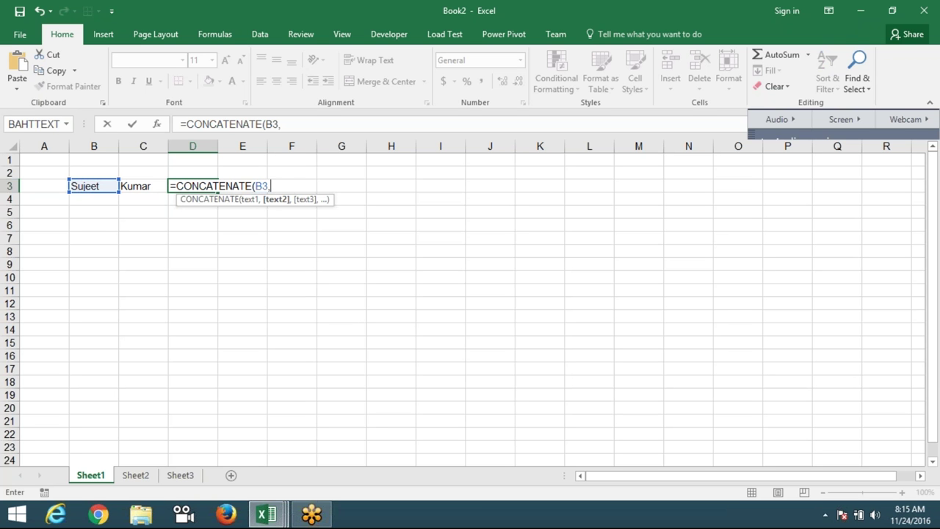
text(" )
text(")
text(,)
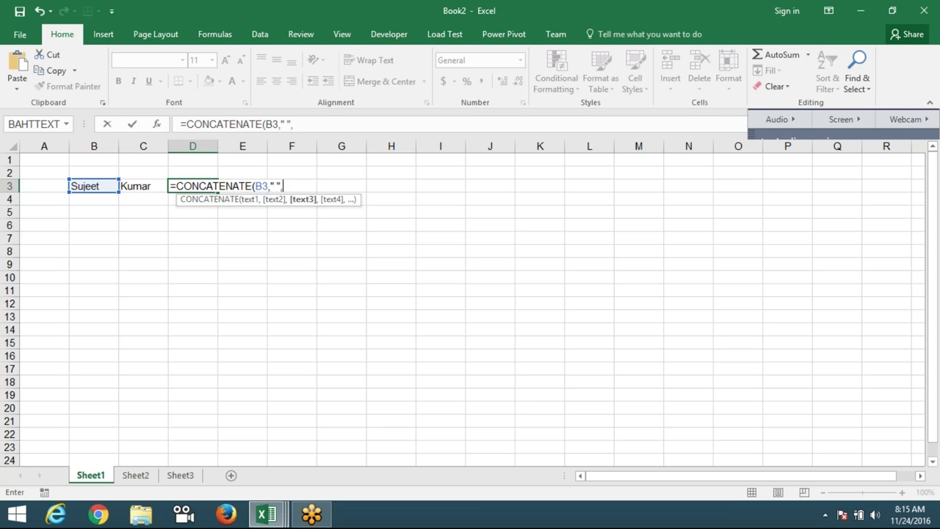
click(146, 185)
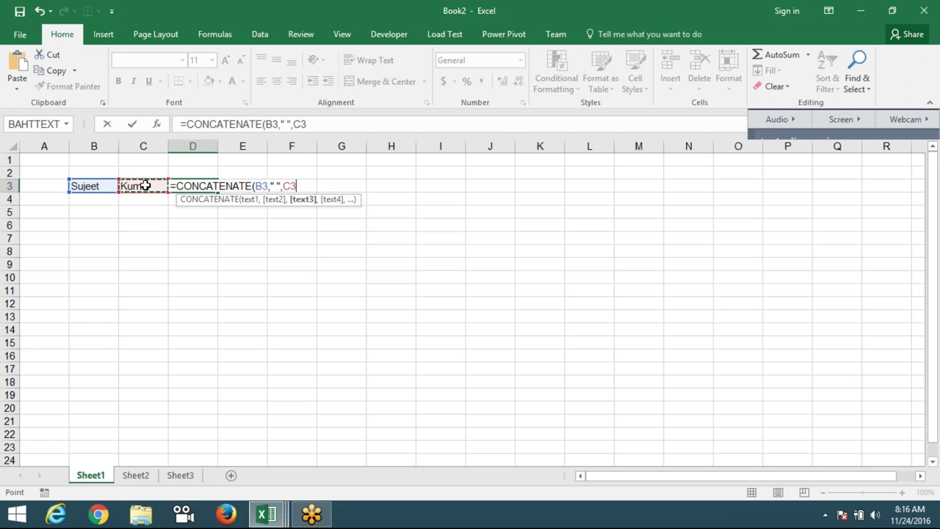
Step: Commit the D3 formula and fill the B3:C3 names down into row 4
key(Return)
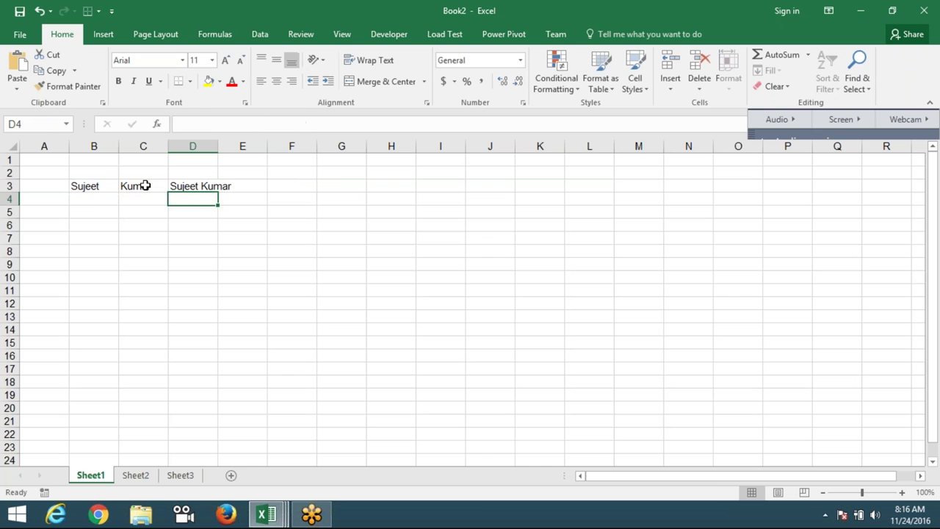
key(Up)
key(Left)
key(Left)
key(shift+Right)
key(shift+Right)
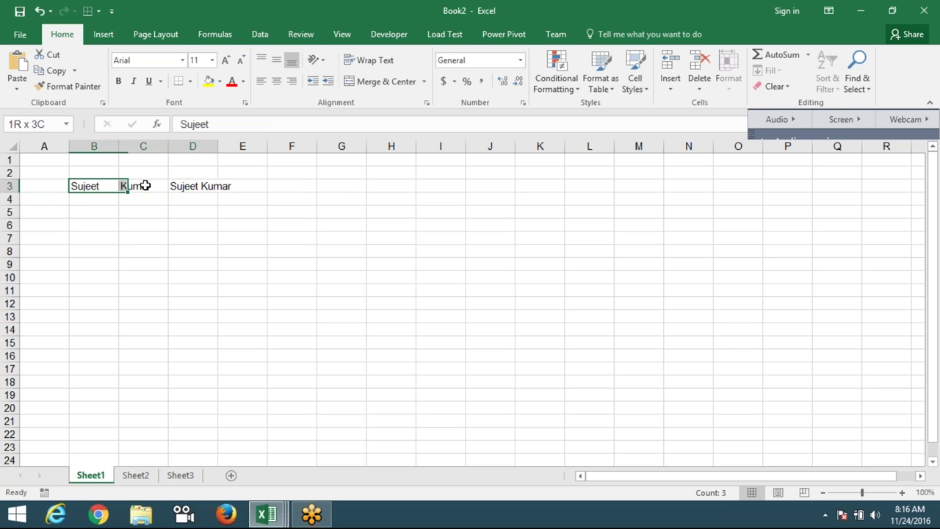
key(shift+Down)
key(Left)
key(Right)
key(shift+Right)
key(shift+Down)
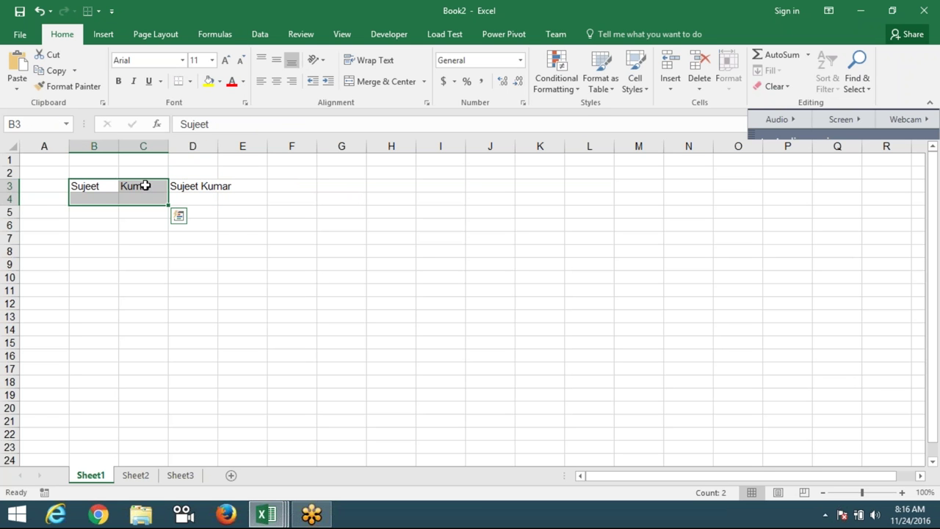
key(ctrl+d)
Step: Join B4 and C4 with a space in D4 using =B4&" "&C4
key(Down)
key(Right)
key(Right)
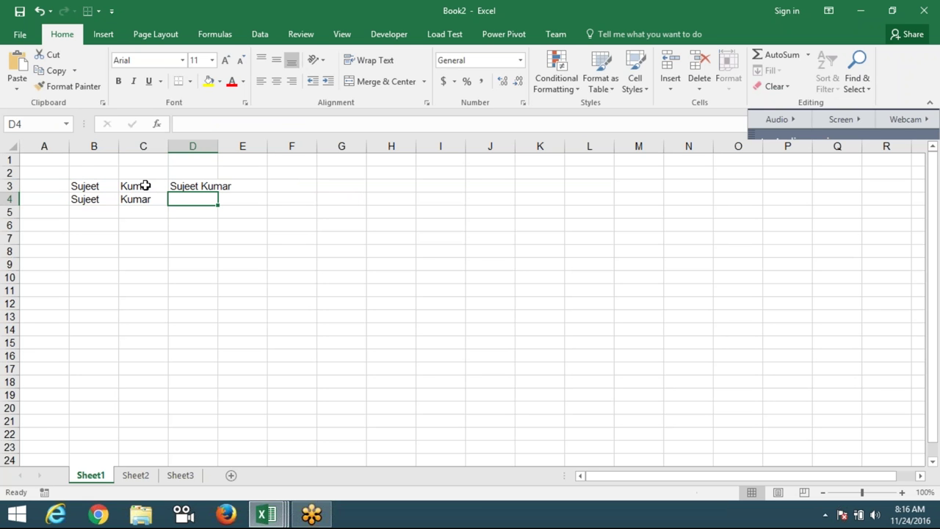
text(=)
key(Left)
key(Left)
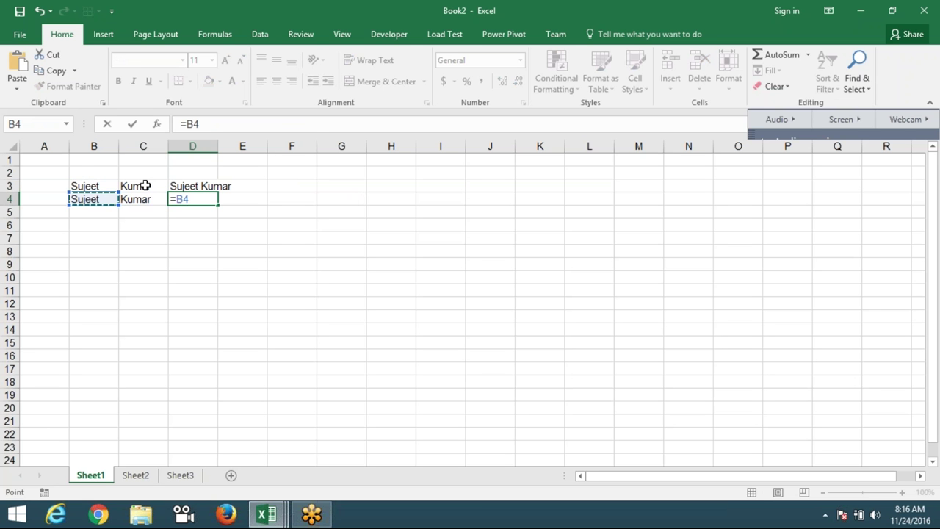
text(&" )
text(")
text(&)
key(Left)
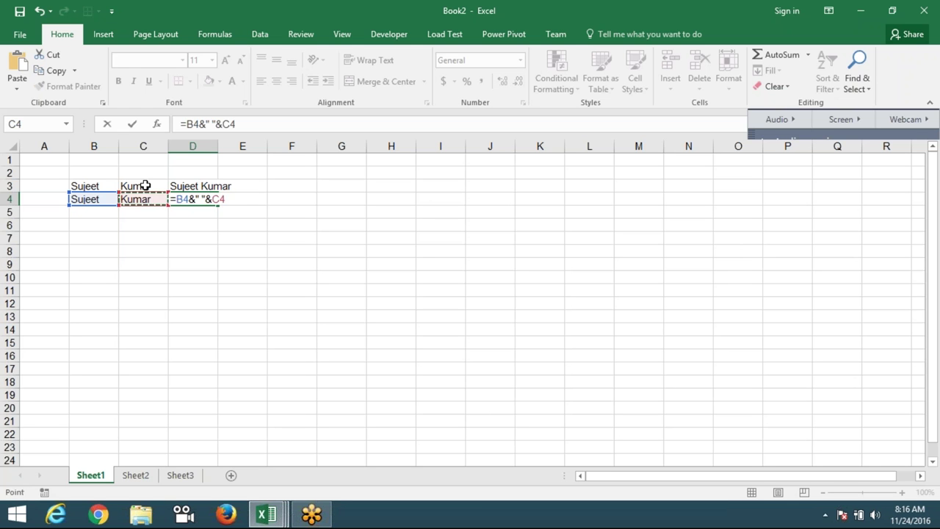
key(Return)
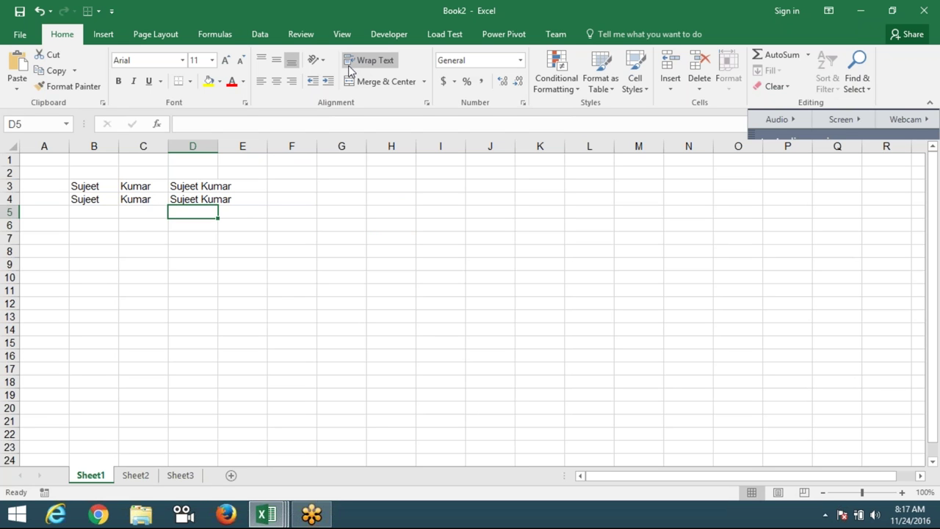
Step: Add DOJ and DOL headings in A9 and B9, correcting the DIL typo
key(Down)
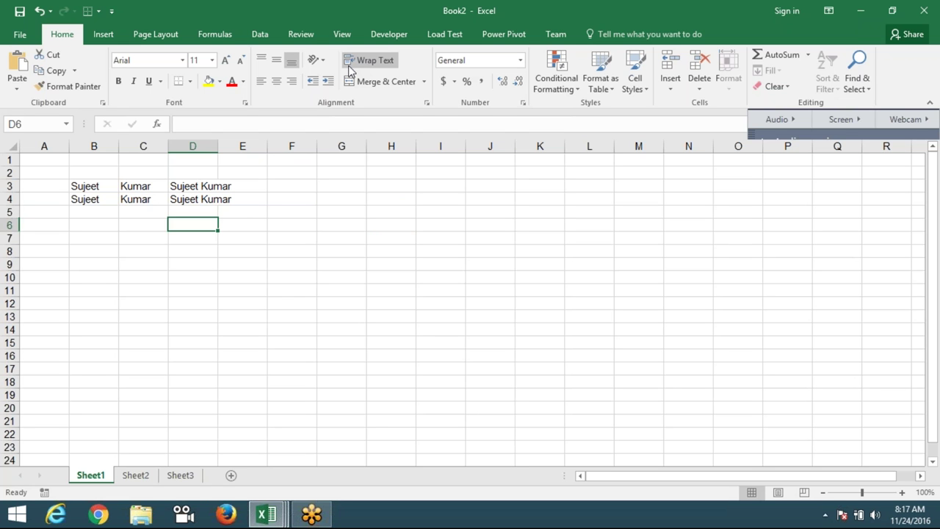
key(Down)
key(Down)
key(Down)
key(Home)
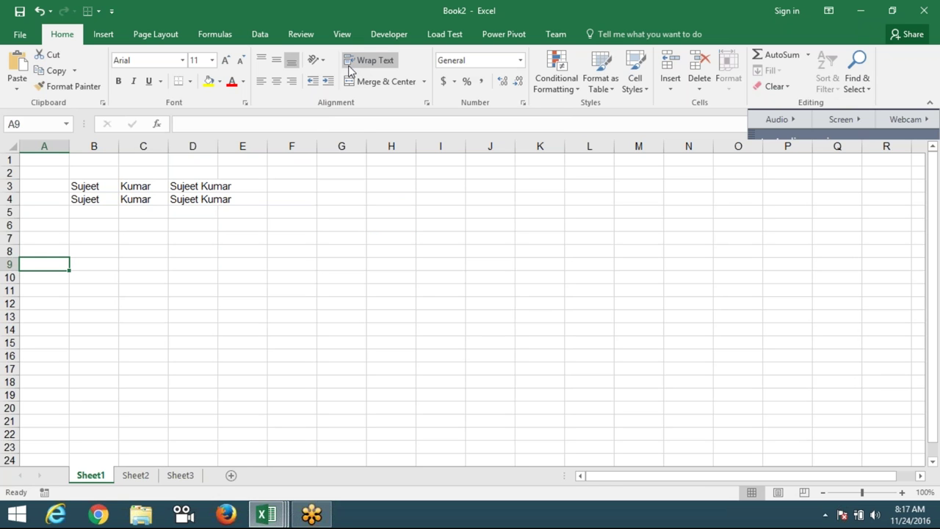
text(DOJ)
key(Tab)
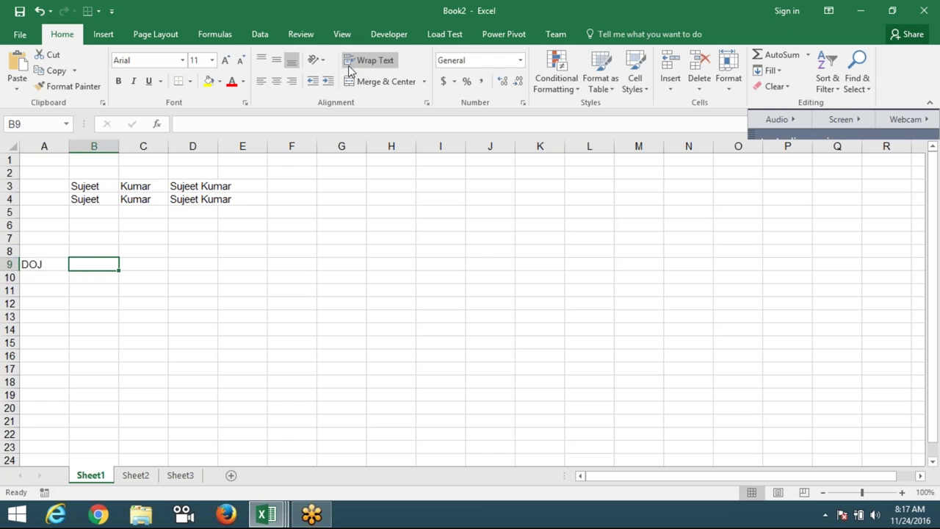
text(DIL)
key(Return)
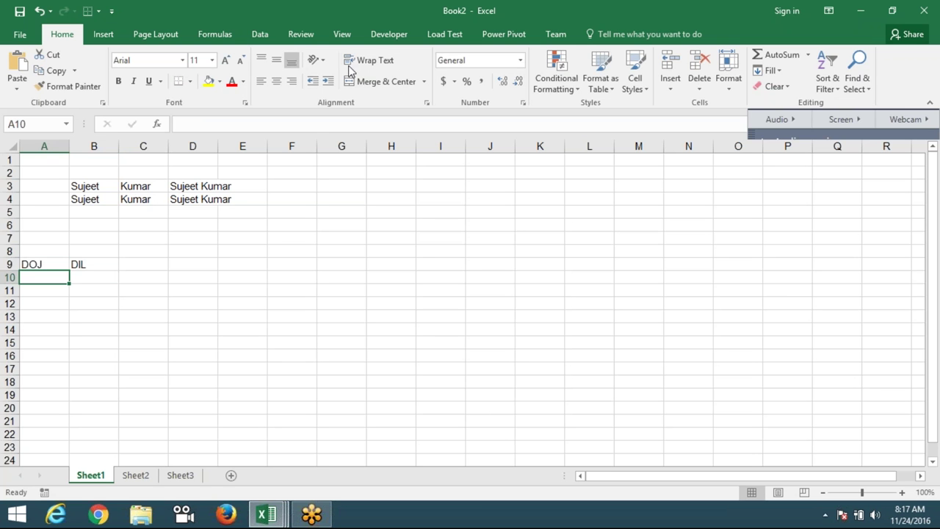
key(Up)
key(Right)
text(DO)
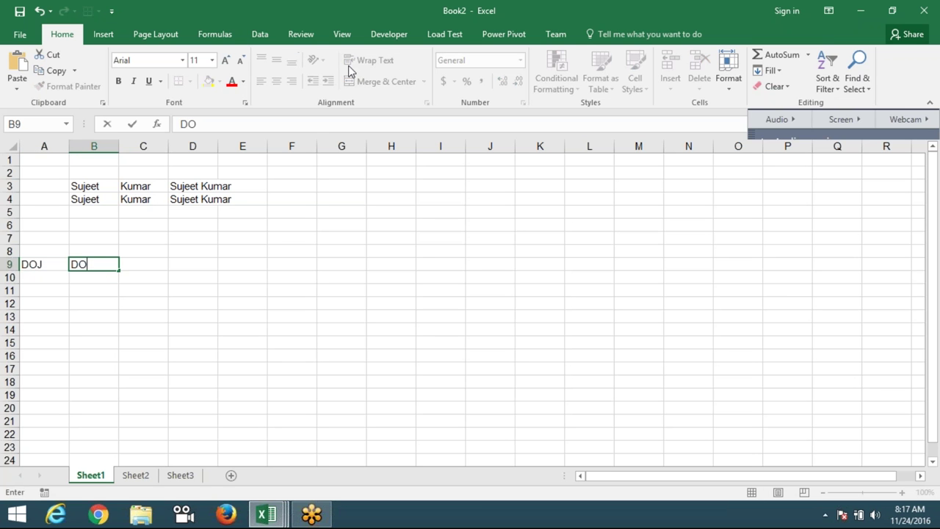
text(L)
key(Return)
Step: Enter 7/1 in A10 and today's date, 11/24/2016, in B10
key(Left)
text(7/)
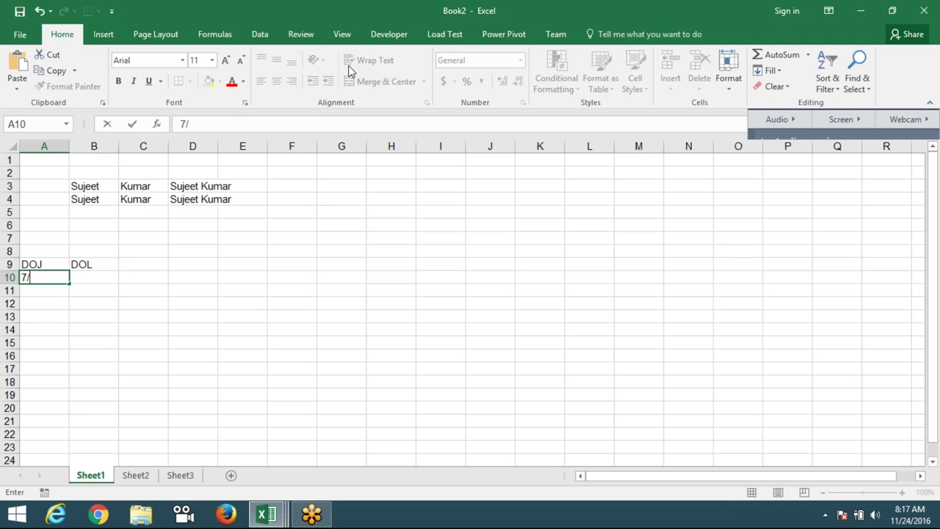
text(1)
key(ctrl+Return)
key(Right)
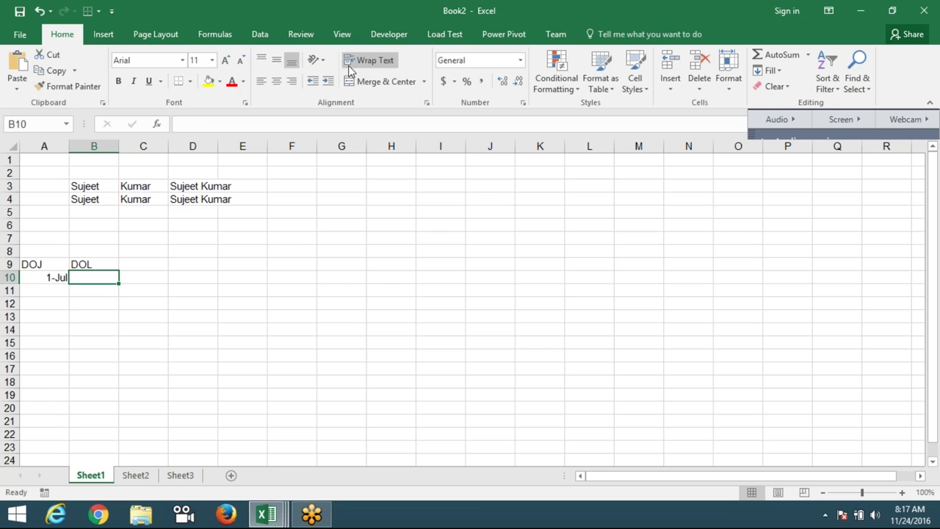
key(ctrl+semicolon)
key(ctrl+Return)
key(Right)
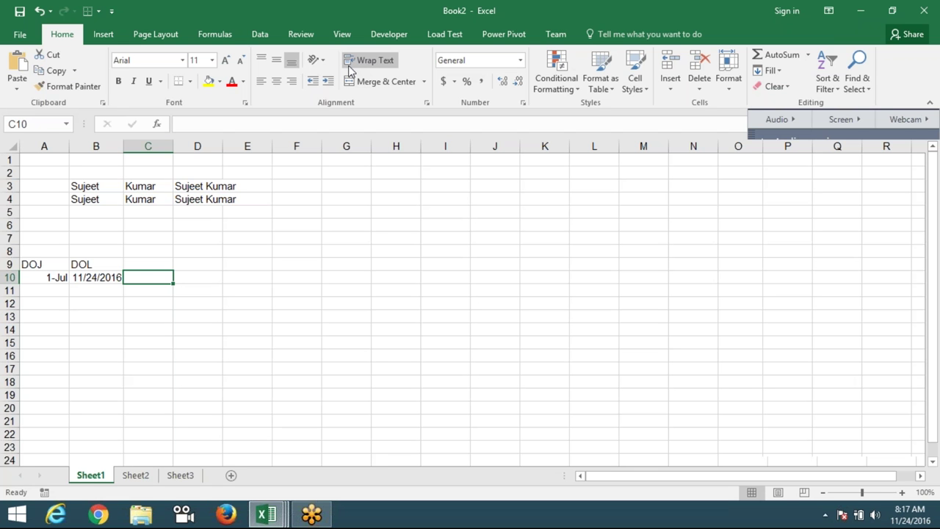
Step: Enter ="Working From "&A10&" To "&B10 in C10, showing Working From 42552 To 42698
text(=")
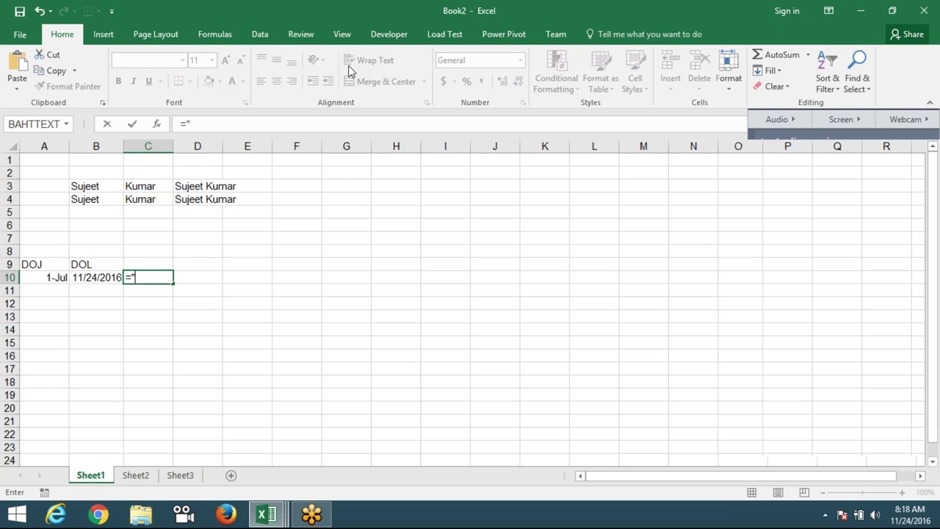
text(Wor)
text(k)
text(ing From )
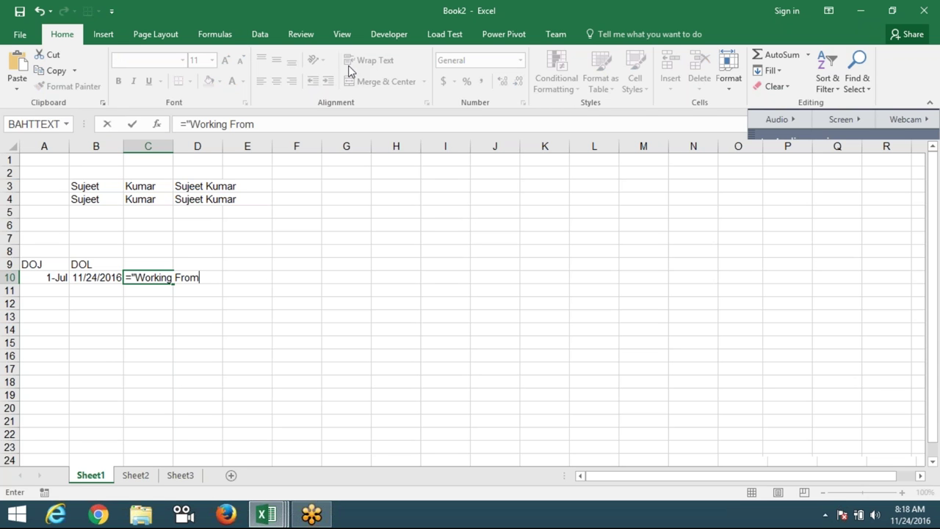
text(")
text(&)
click(56, 277)
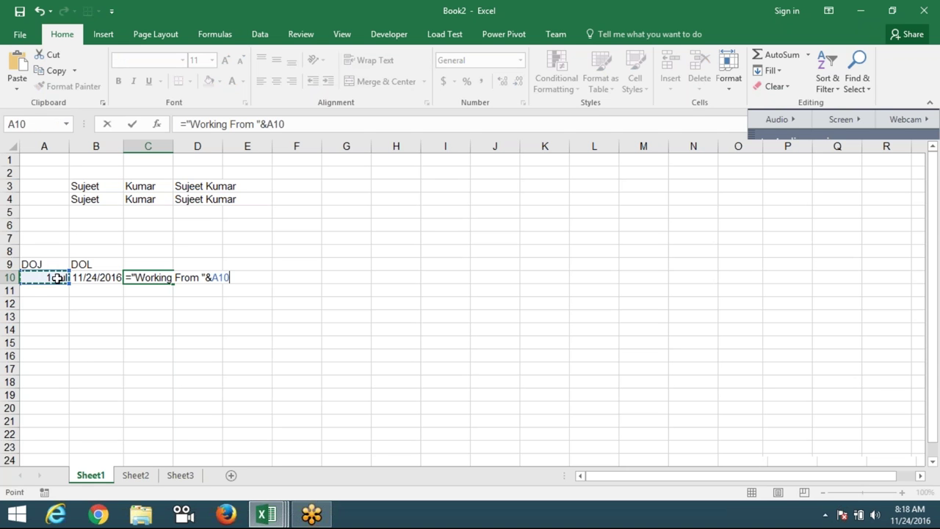
text(&)
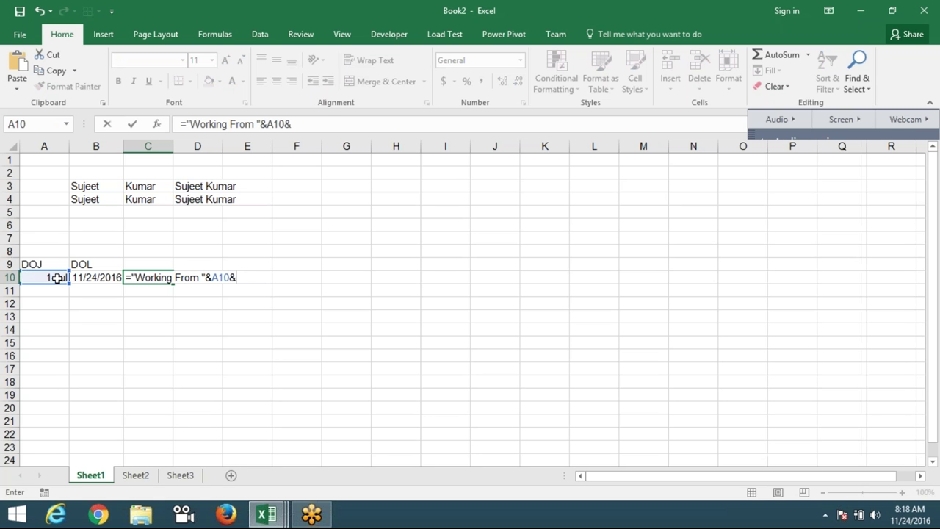
text(" To9)
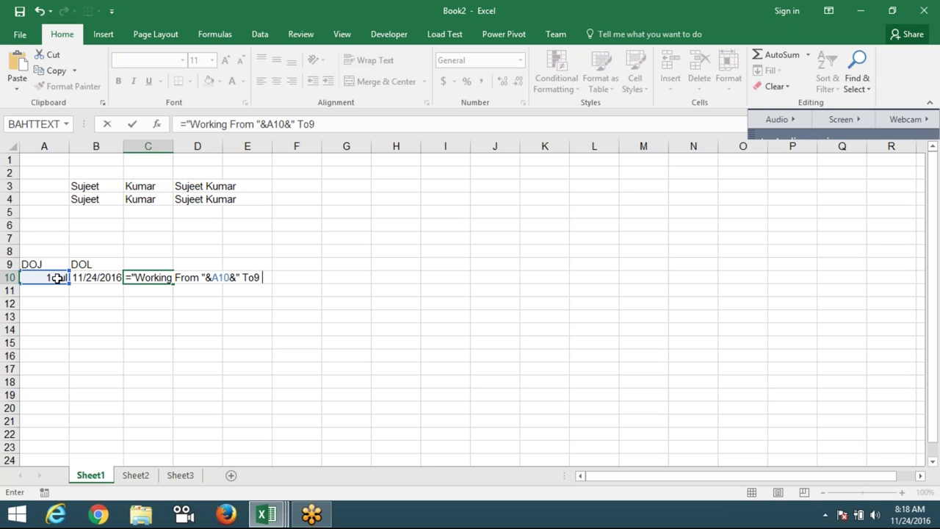
key(BackSpace)
key(BackSpace)
text(")
text(&)
click(78, 277)
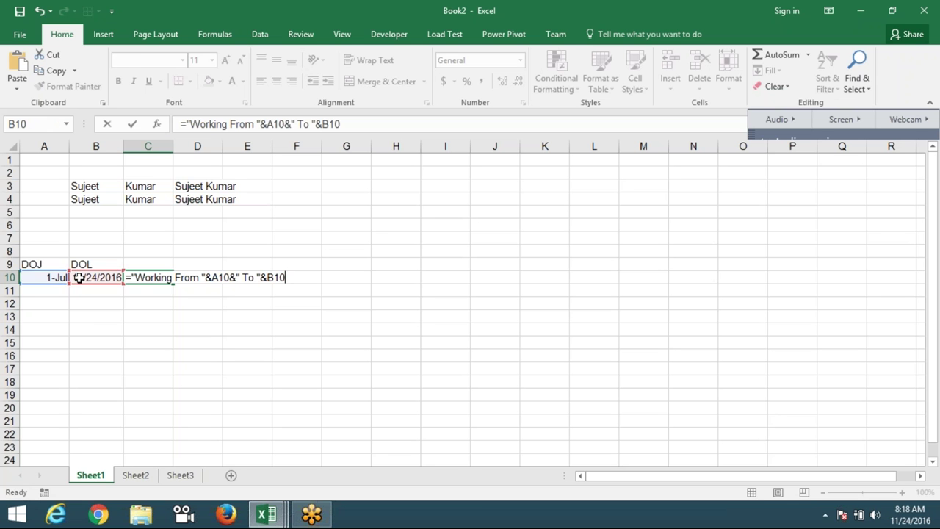
key(Return)
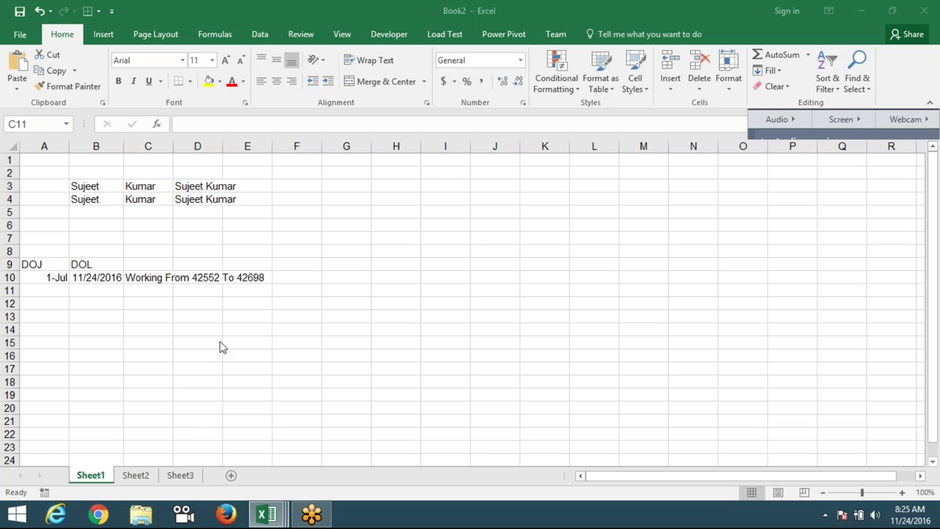
Step: Copy the DOJ and DOL dates from row 10 down into row 11
click(148, 292)
drag(41, 272, 83, 288)
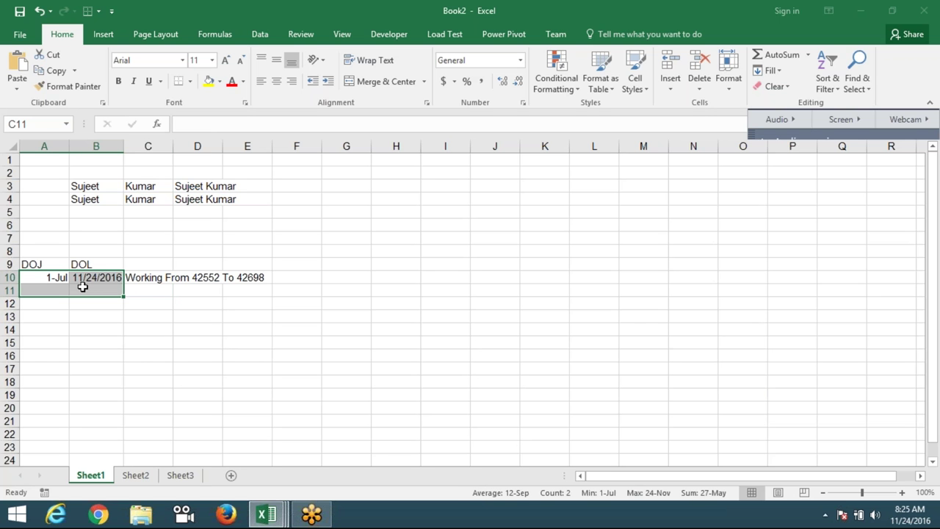
key(ctrl+d)
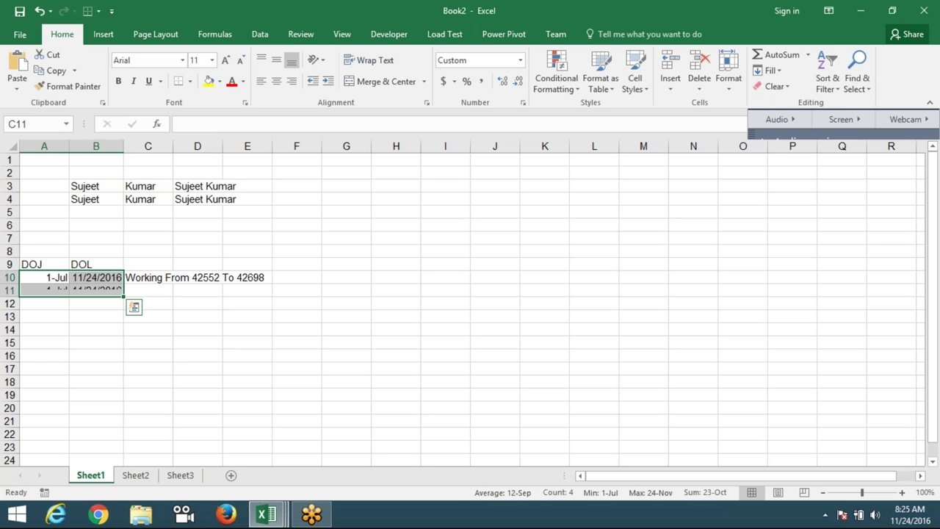
key(ctrl+q)
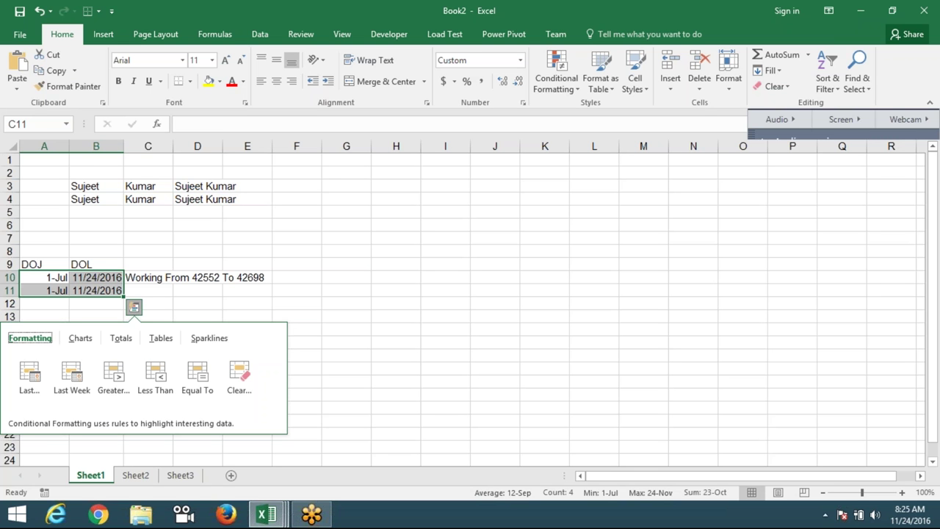
Step: Re-commit the C10 joining formula and clear the copied dates from A11:B11
double_click(134, 277)
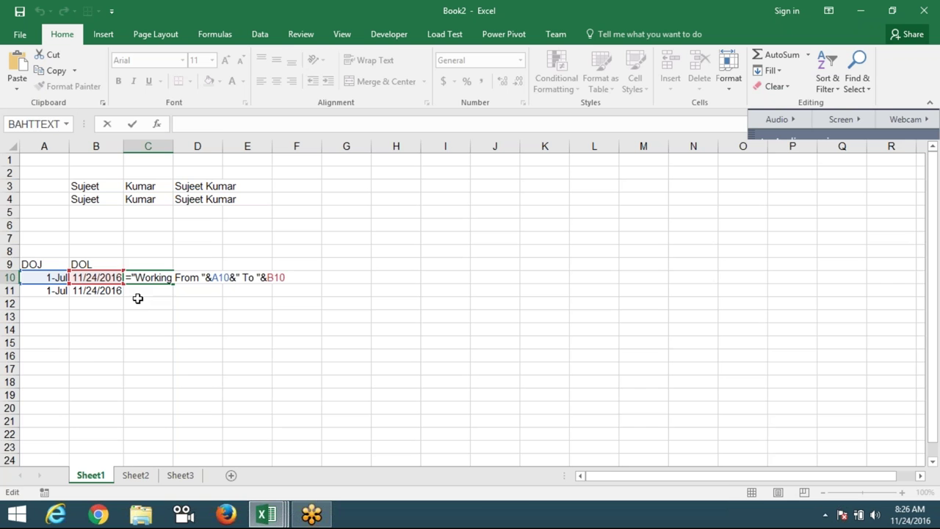
key(Return)
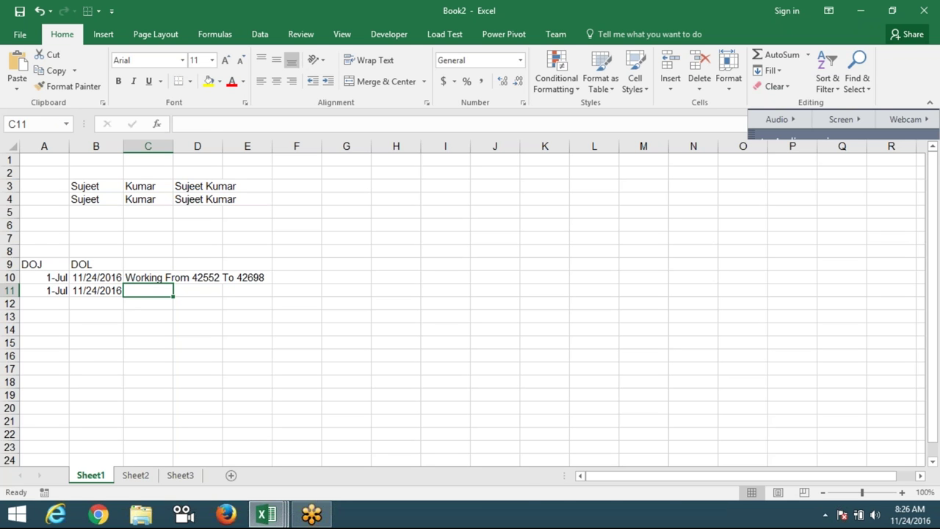
key(Left)
key(Left)
key(shift+Right)
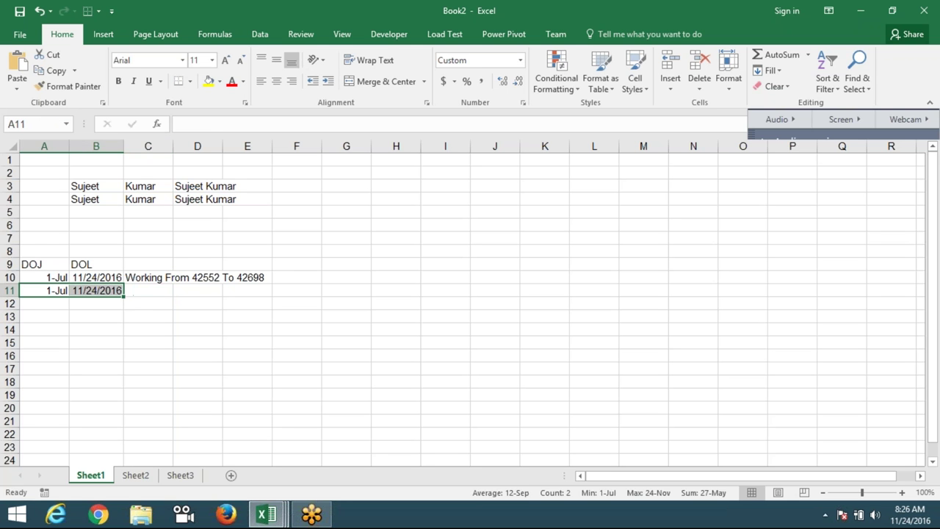
key(Delete)
key(shift+Left)
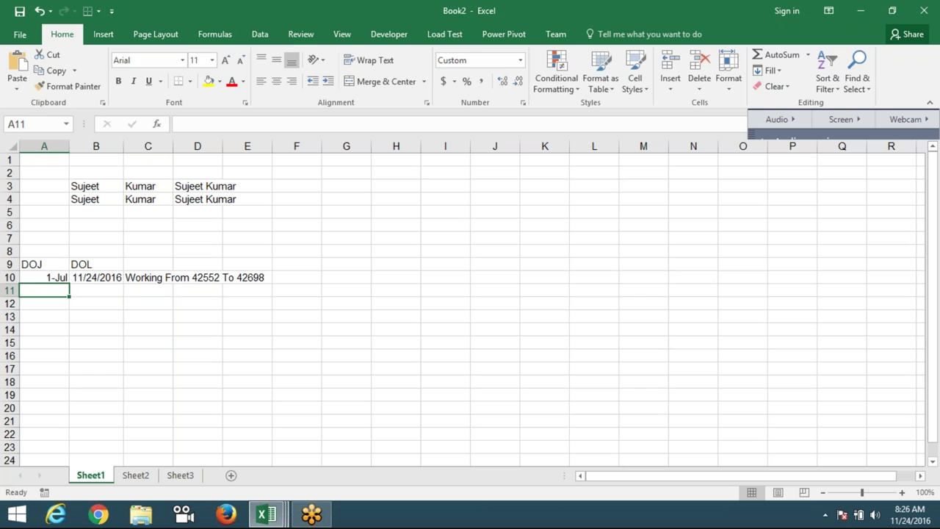
Step: Enter =TEXT(A10,"DD-MMM-YYYY") in A11 to show 01-Jul-2016
text(=t)
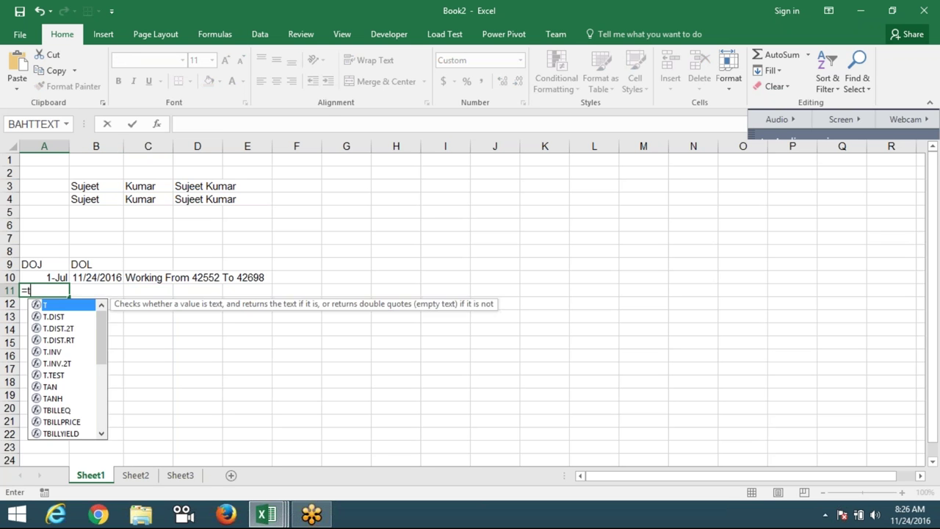
text(ex)
key(Tab)
key(Up)
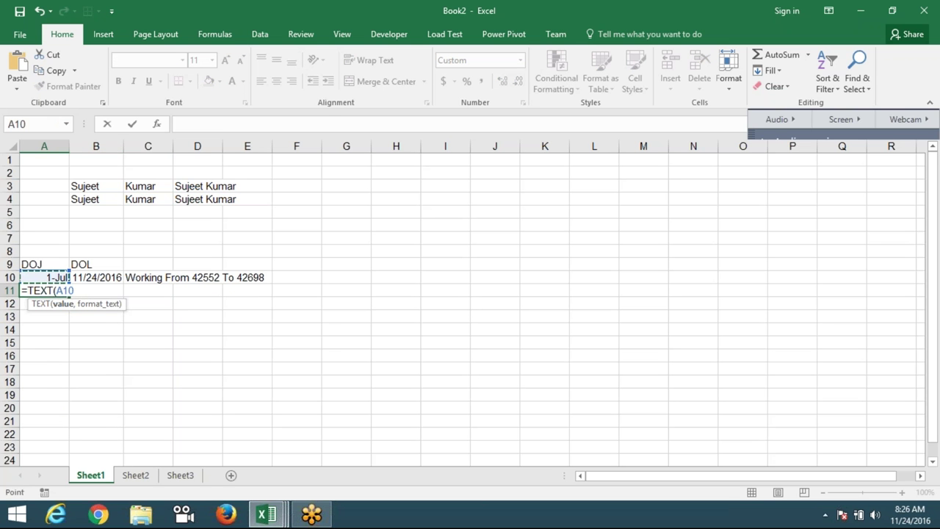
text(,"DD)
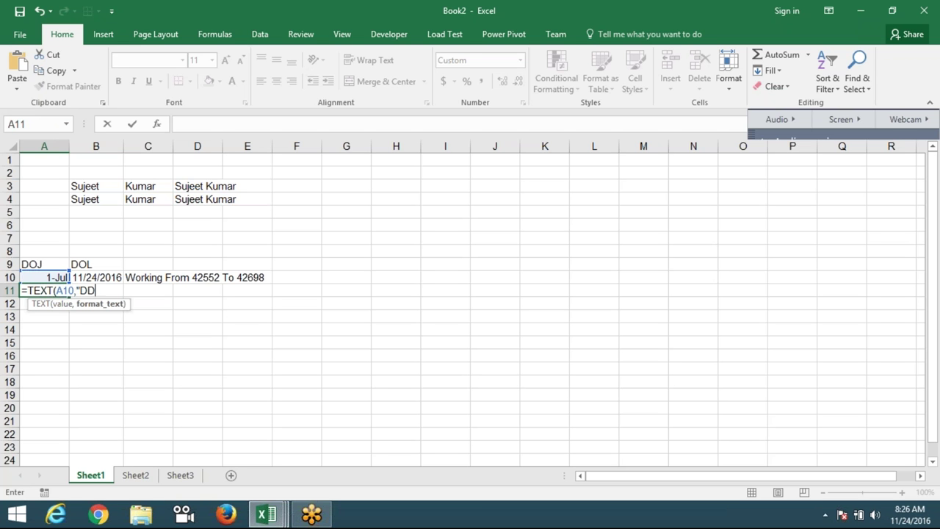
text(D)
key(BackSpace)
text(-MMM)
text(-YYY)
text(Y")
key(Return)
Step: Fill the TEXT formula right into B11 and C10's sentence formula down into C11
key(Up)
key(shift+Right)
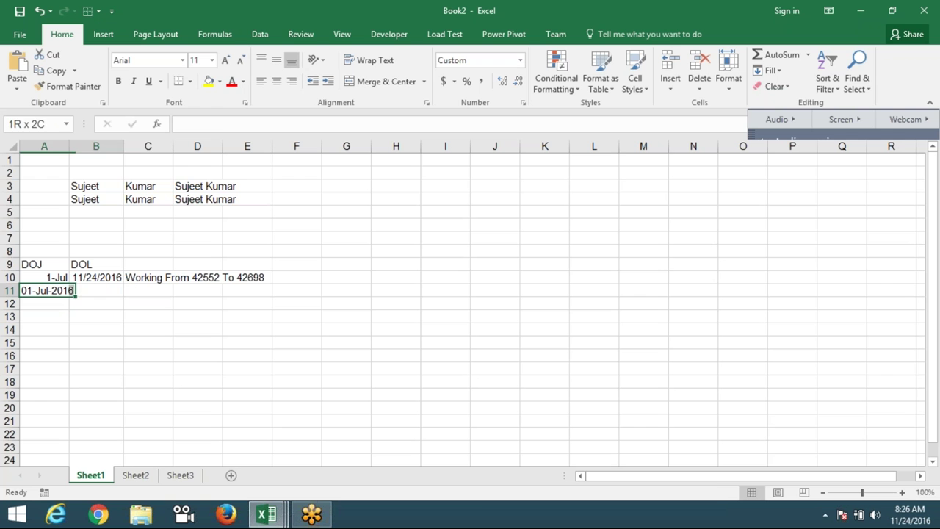
key(ctrl+r)
key(Right)
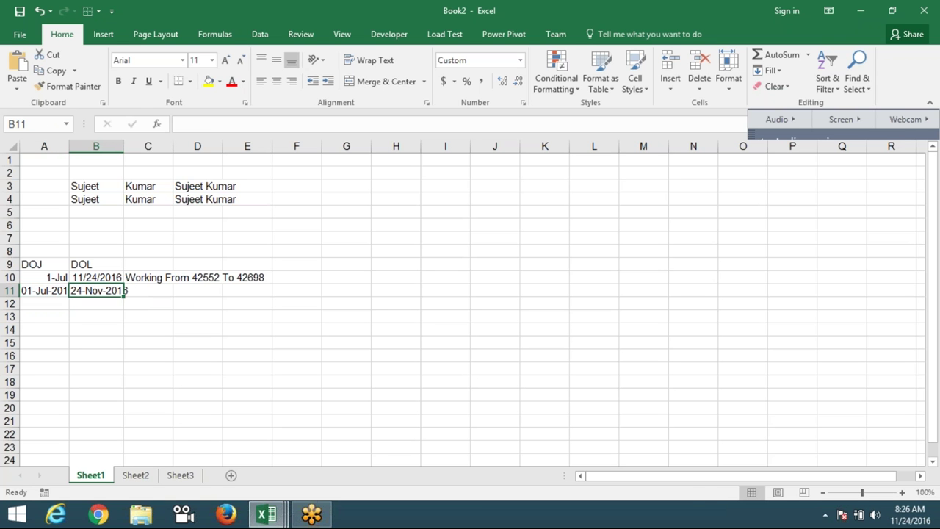
key(Right)
key(ctrl+d)
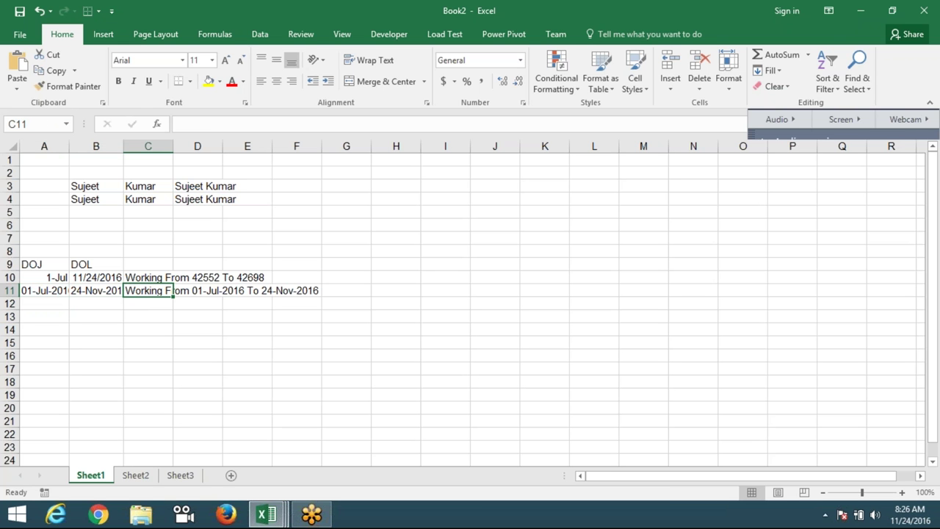
key(Down)
key(Down)
key(Down)
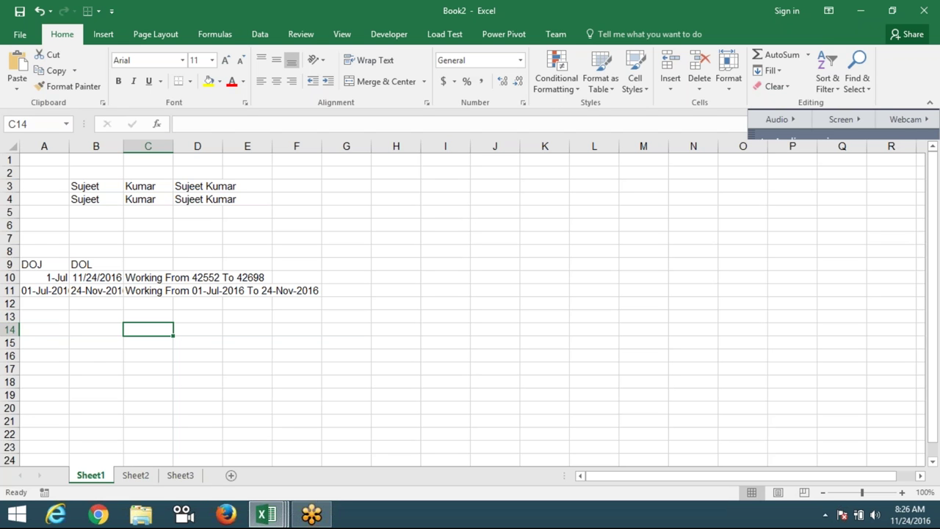
key(Up)
key(Up)
key(Up)
key(Left)
key(Left)
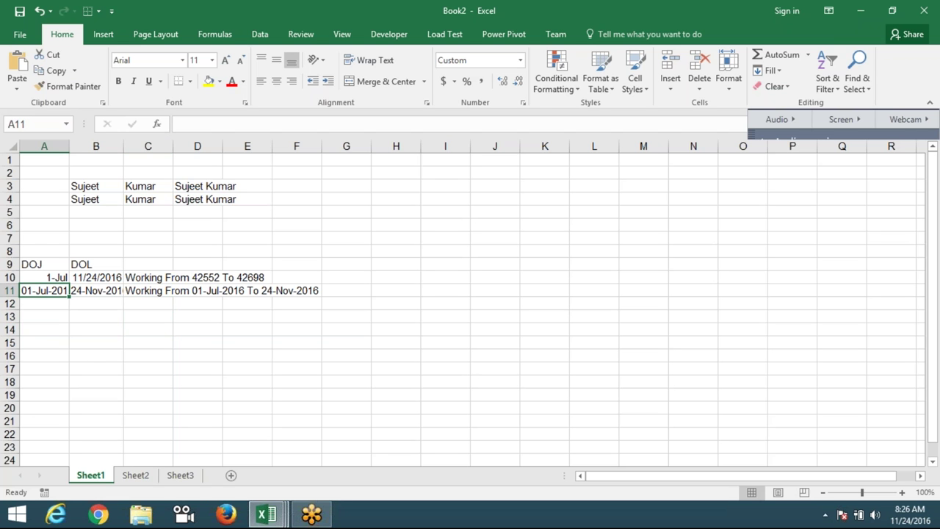
key(F2)
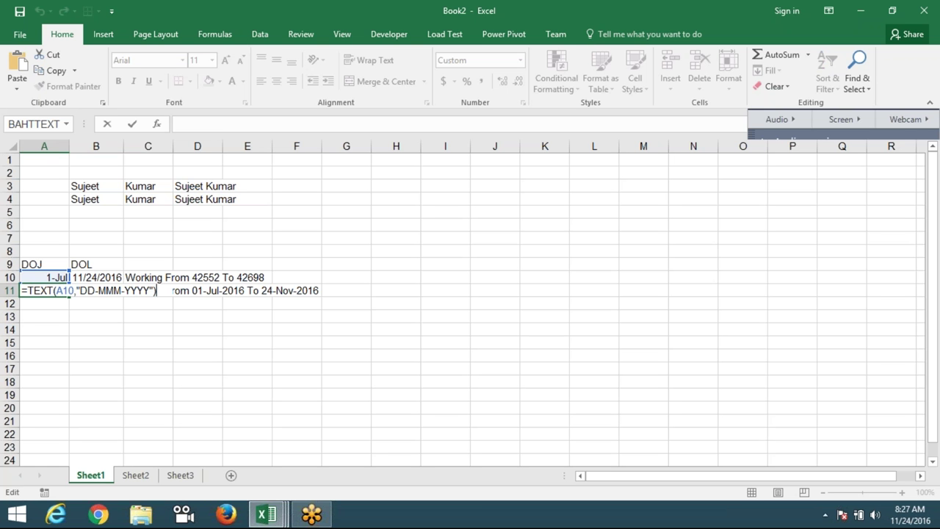
key(ctrl+Return)
key(Right)
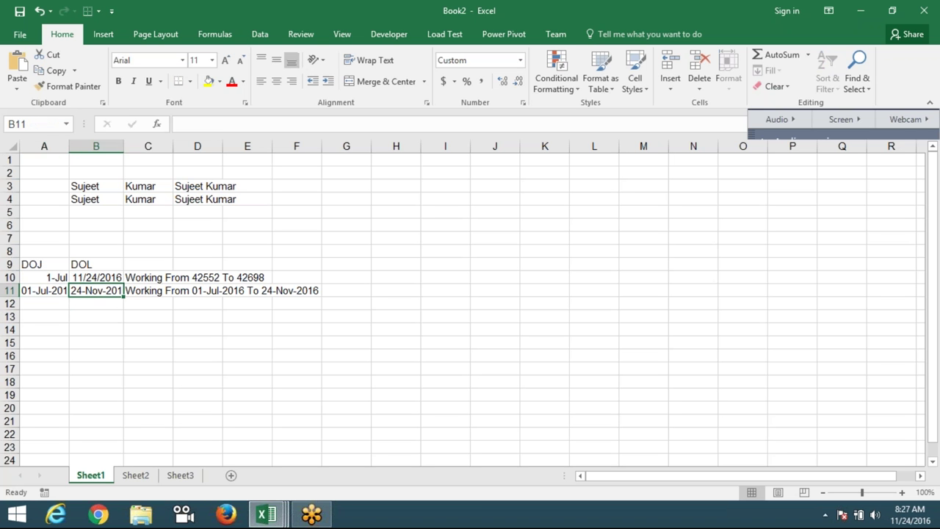
key(Right)
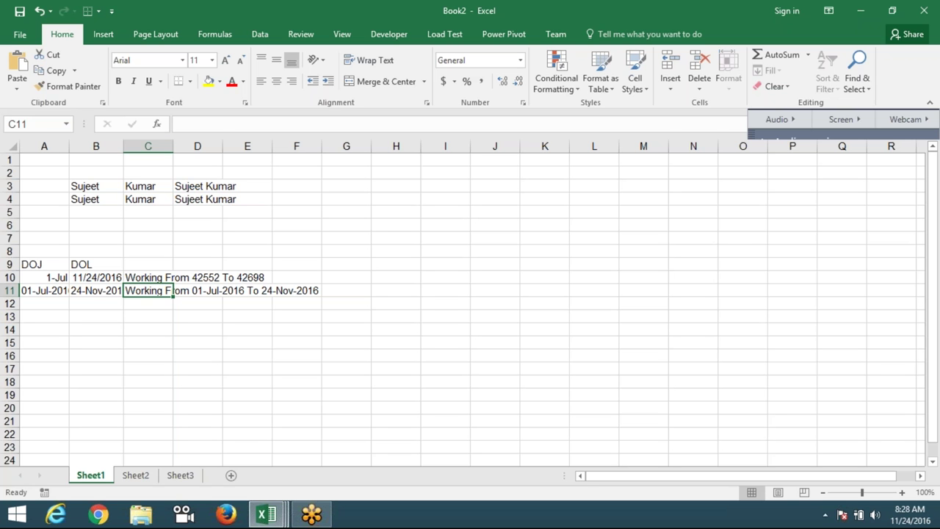
key(Down)
key(Down)
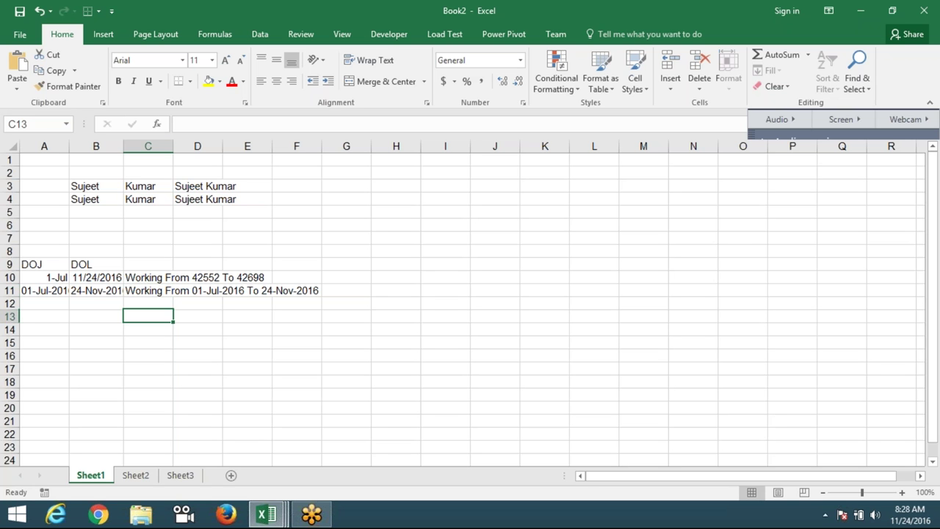
key(Down)
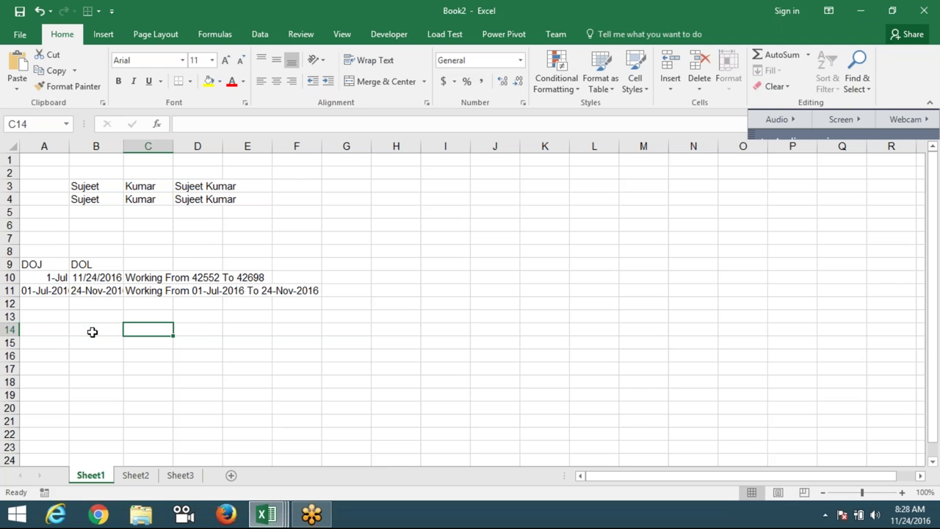
Step: Enter RAM in B14 and ram in C14
click(92, 330)
text(RA)
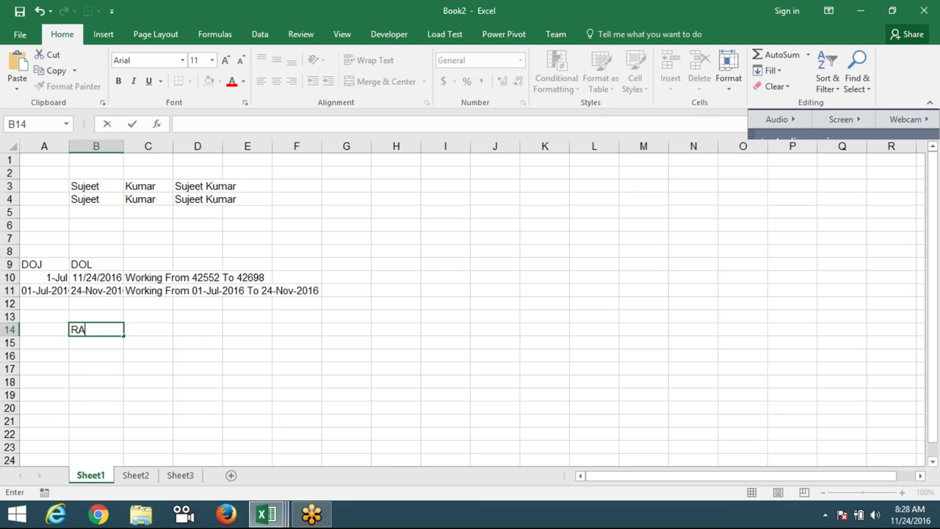
text(M)
key(Tab)
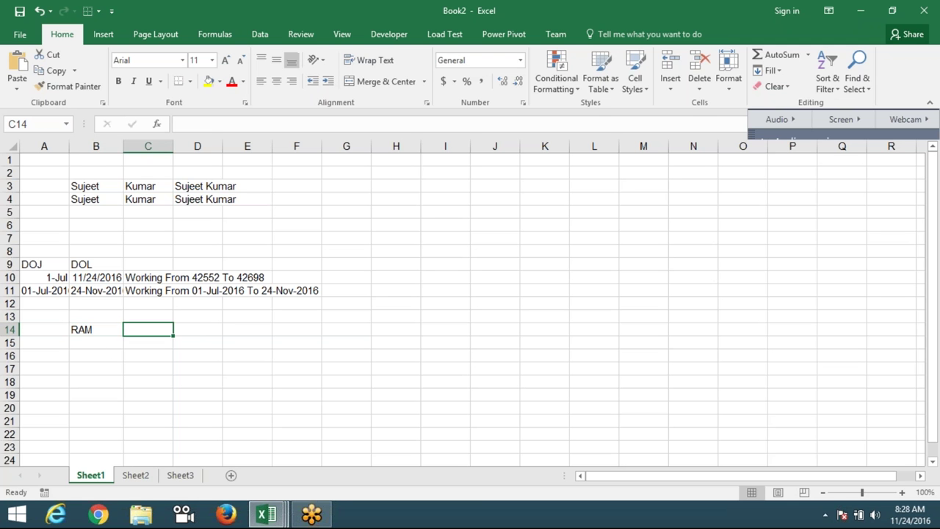
text(ram)
key(Return)
drag(96, 330, 148, 330)
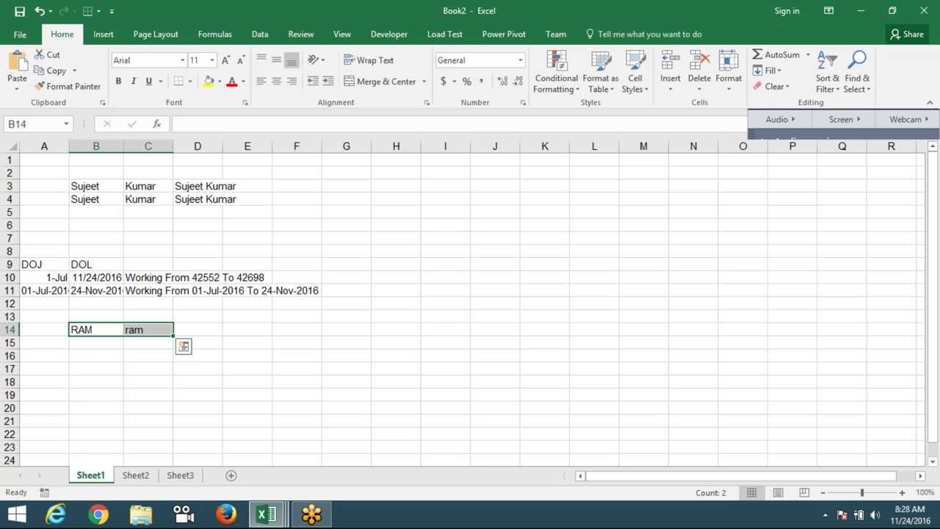
click(148, 330)
Step: Enter =B14-C14 in D14, which returns #VALUE!
click(198, 329)
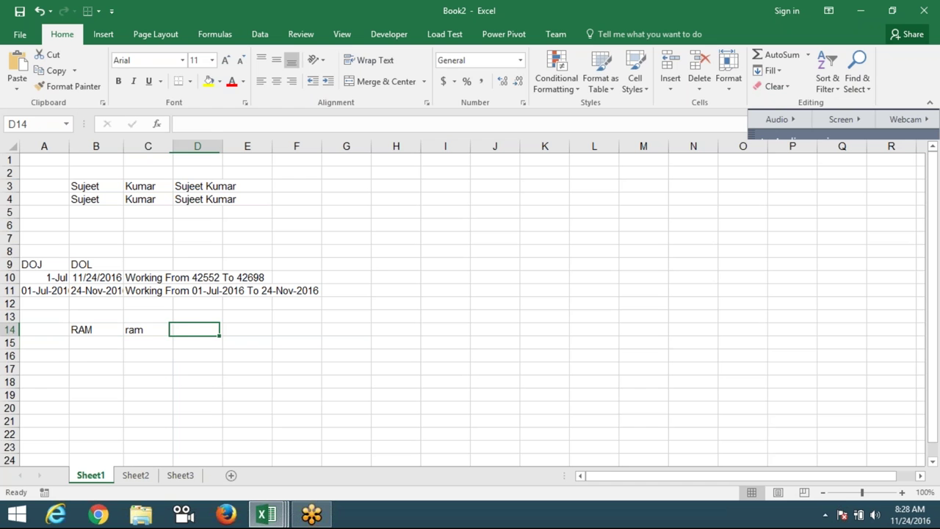
text(=)
key(Left)
key(Left)
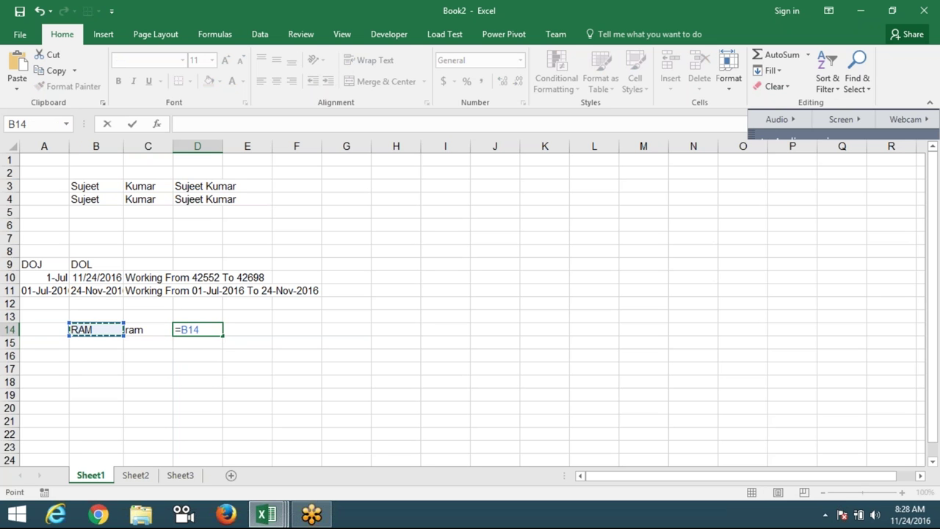
key(Left)
key(Return)
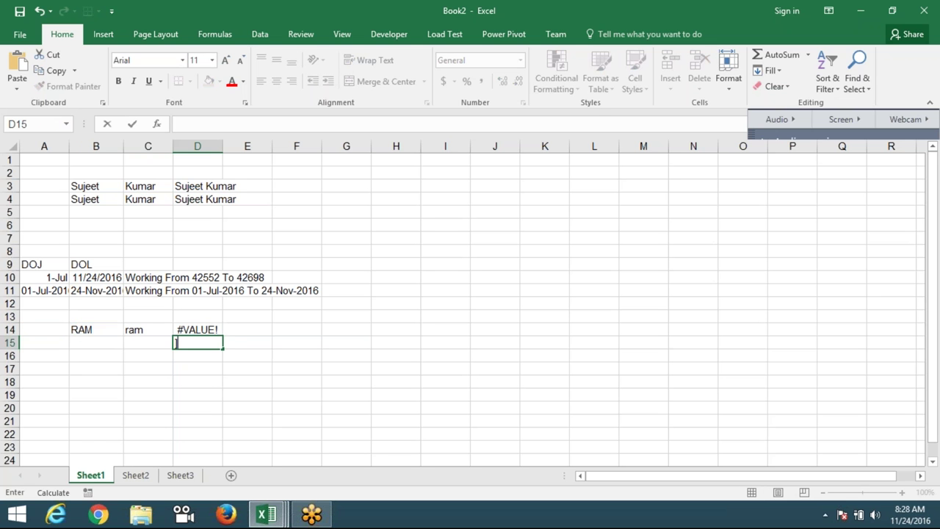
Step: Replace D14 with =B14=C14 so the comparison shows TRUE
key(Up)
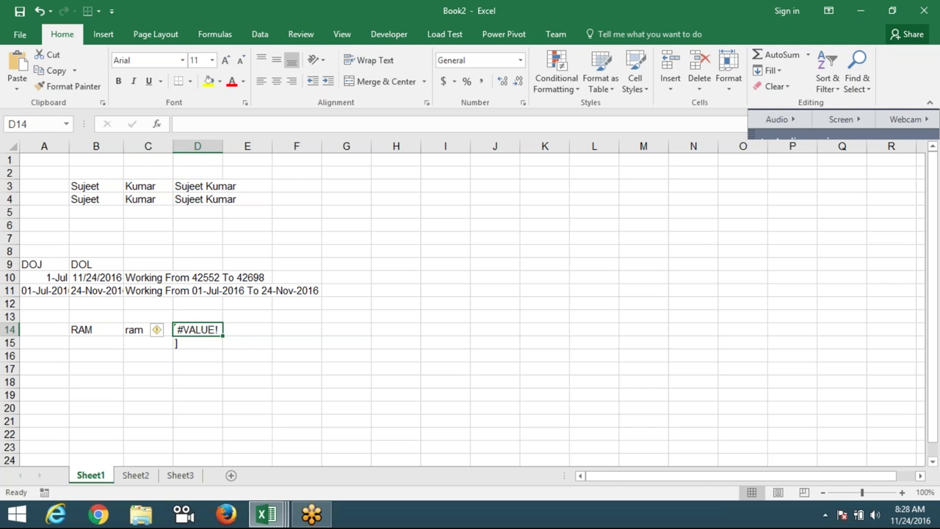
text(=)
key(BackSpace)
text(=)
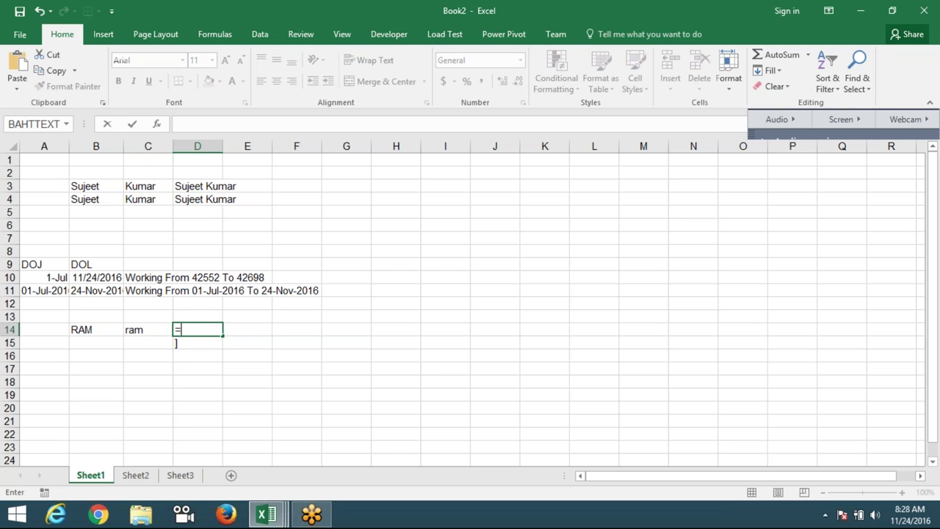
key(Left)
key(Left)
text(-)
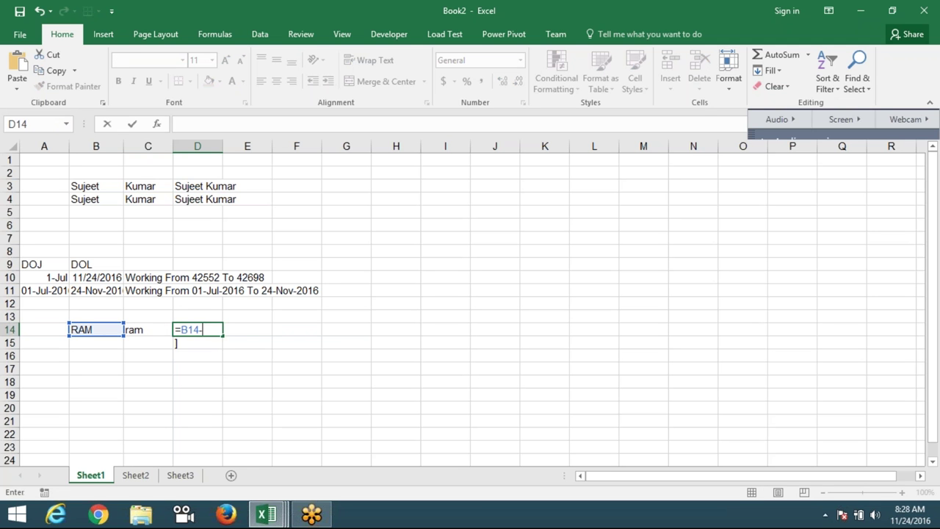
key(BackSpace)
text(C14)
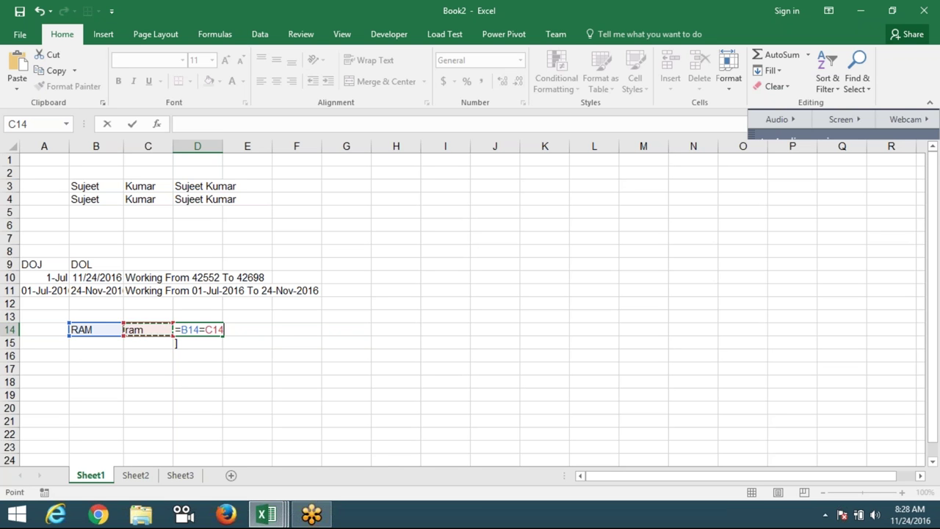
key(Return)
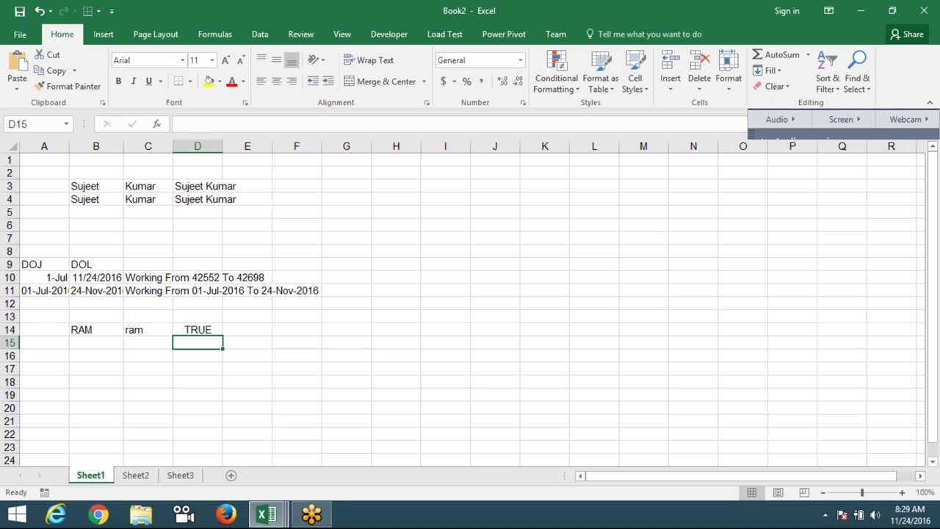
Step: Fill RAM and ram from B14:C14 down into B15:C15, leaving D15 empty
key(Up)
key(Left)
key(Left)
key(shift+Right)
key(shift+Right)
key(shift+Down)
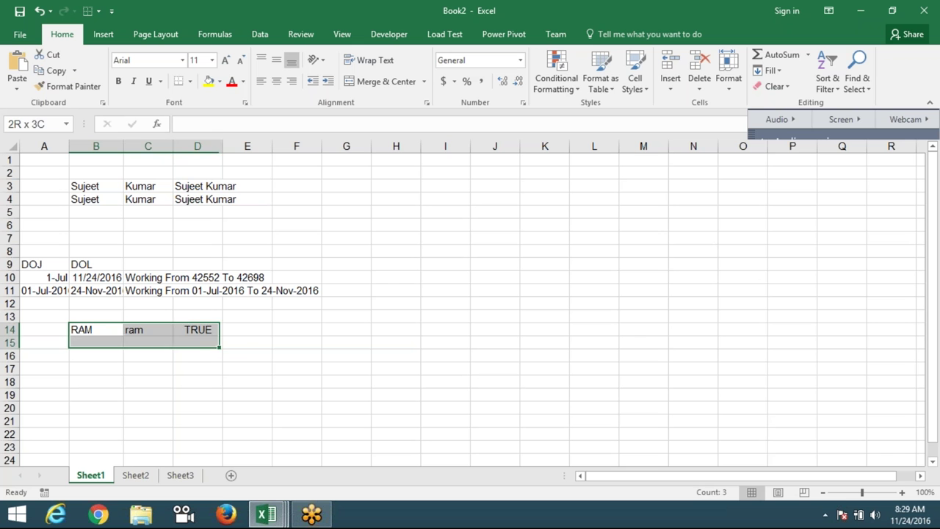
key(shift+Left)
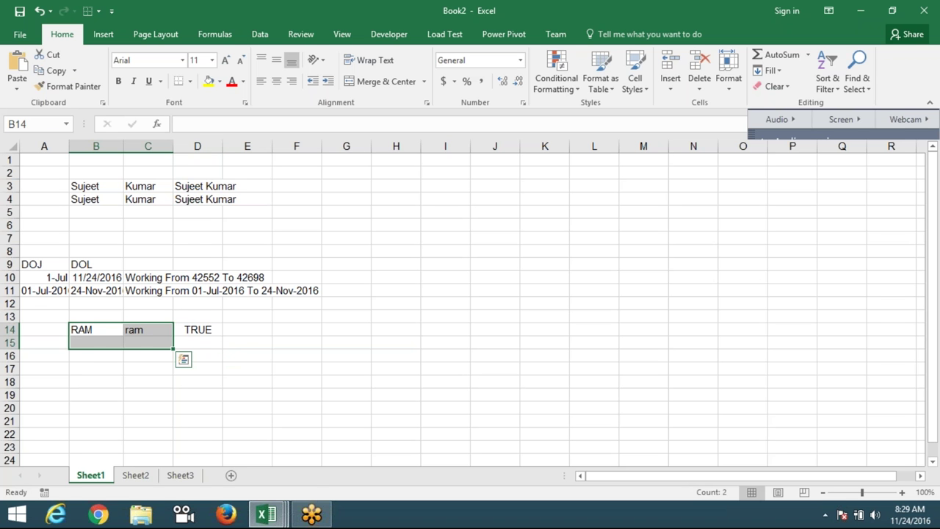
key(ctrl+d)
key(ctrl+q)
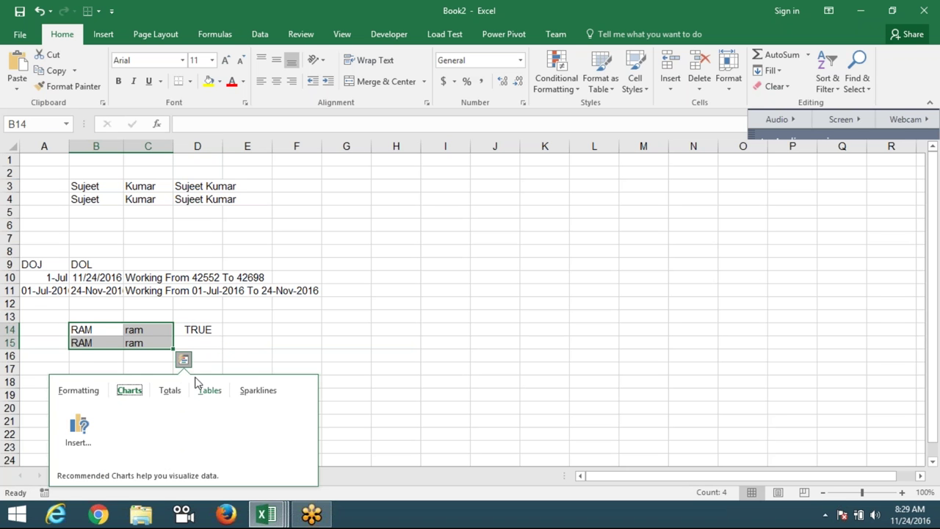
click(198, 342)
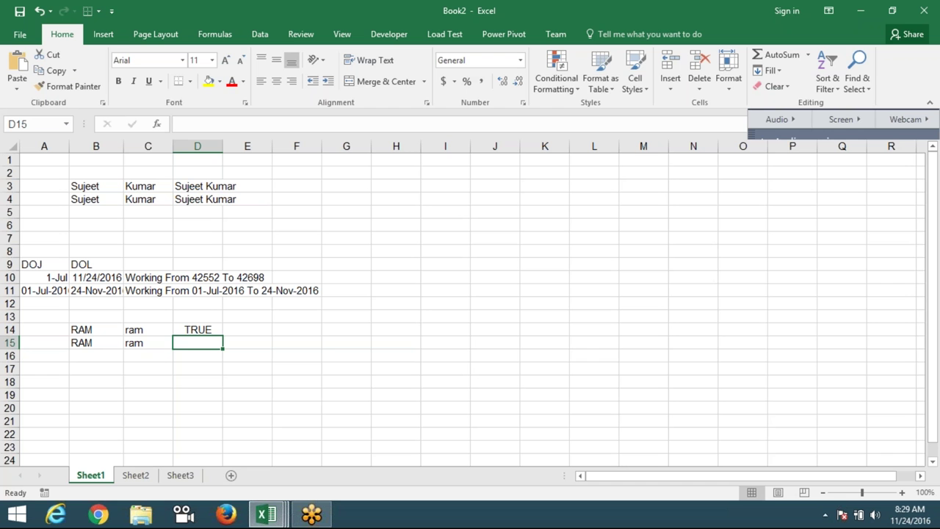
Step: Enter =EXACT(B15,C15) in D15, replacing the stray ] with a closing parenthesis
text(=ex)
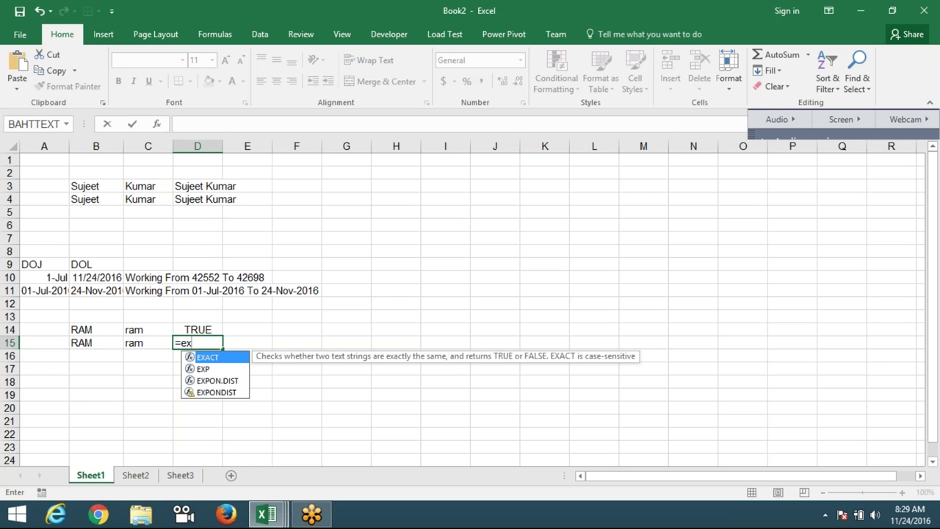
key(Tab)
click(95, 343)
text(,)
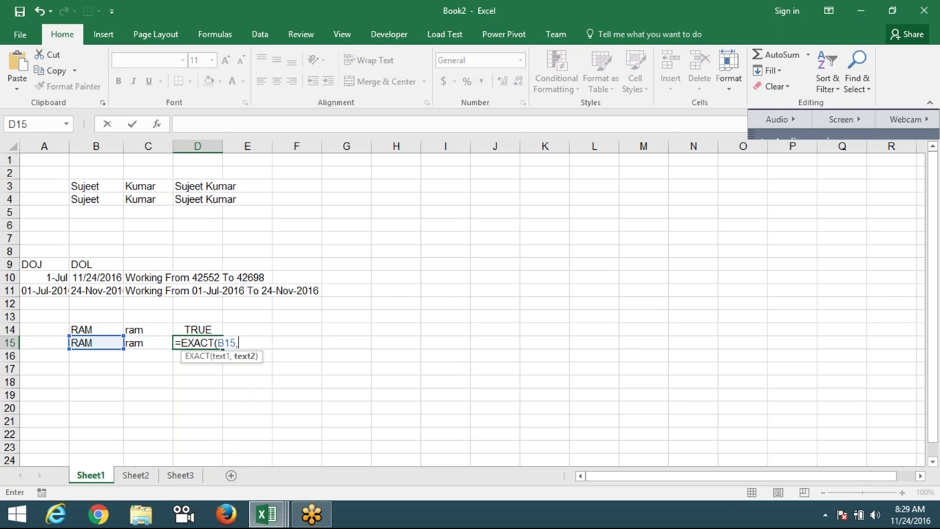
click(148, 343)
text(])
key(Return)
key(Return)
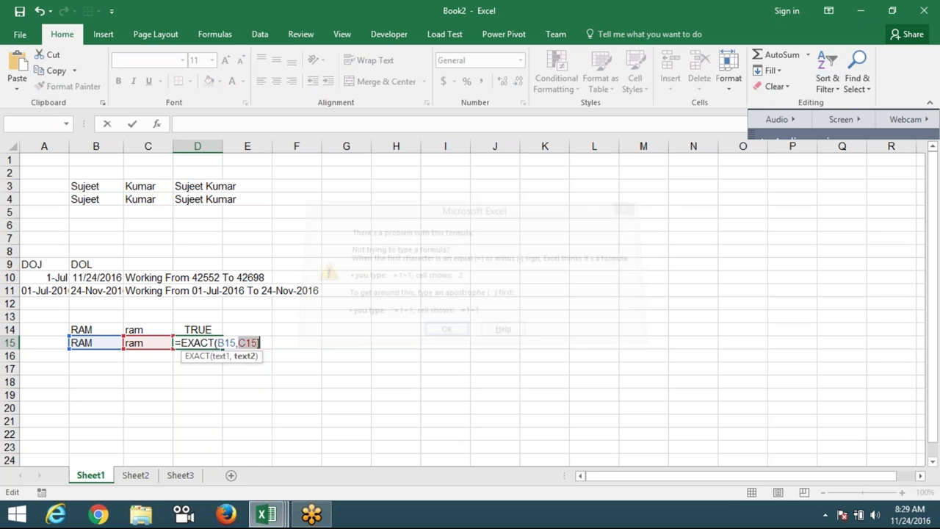
key(End)
key(Return)
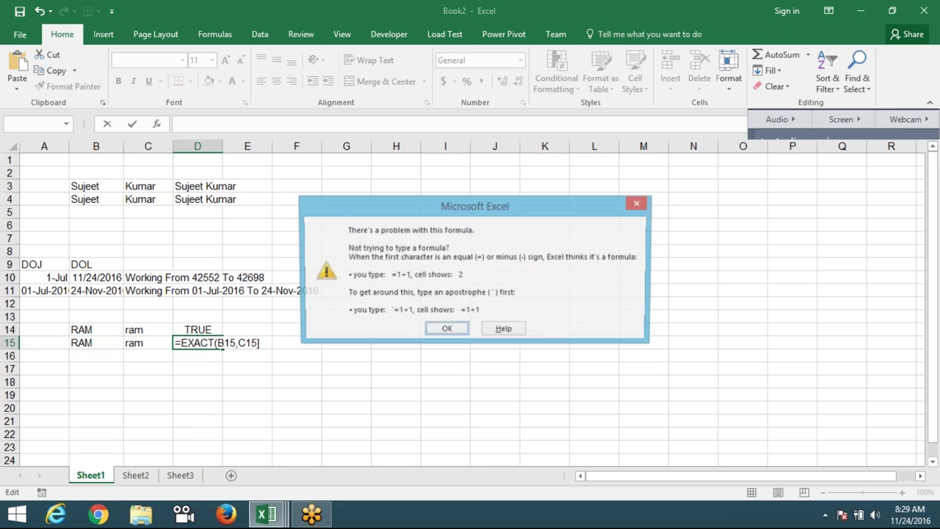
key(Return)
key(End)
key(BackSpace)
text())
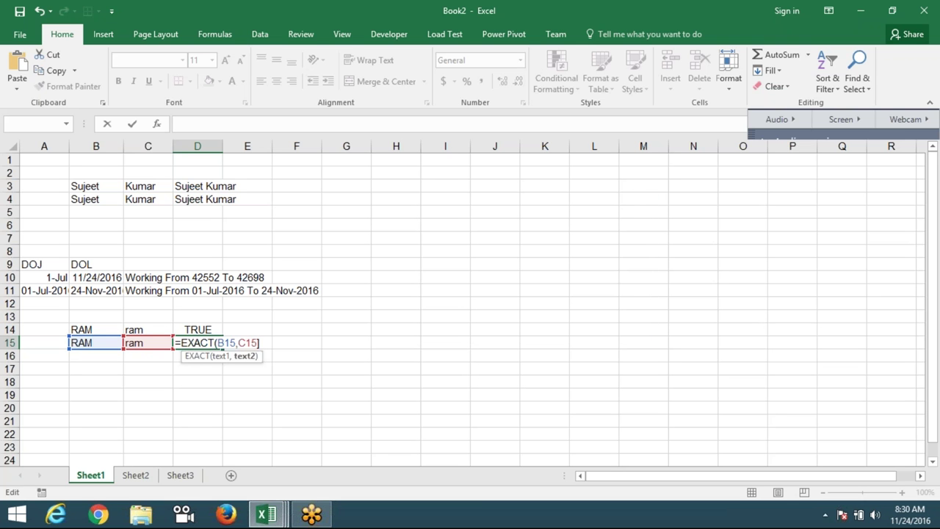
key(Return)
Step: Change C15 to uppercase RAM so the EXACT check returns TRUE
click(147, 342)
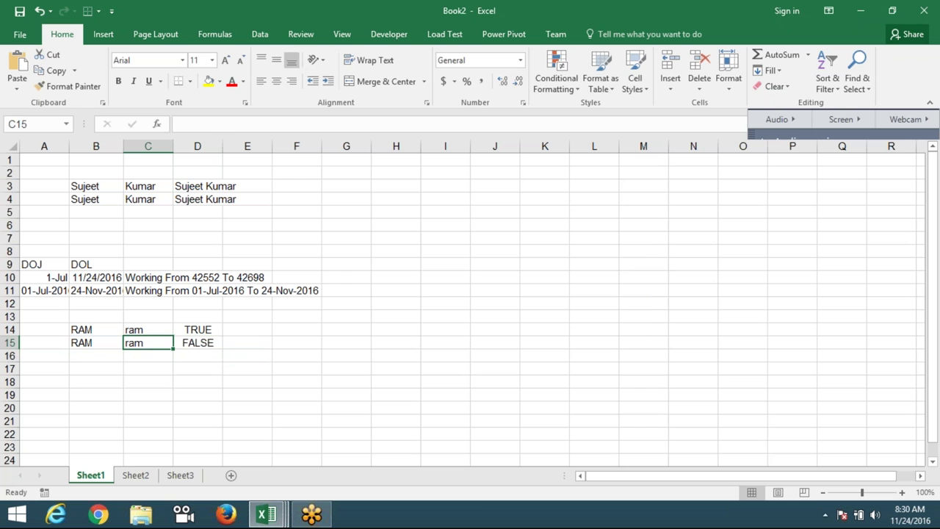
text(Ram)
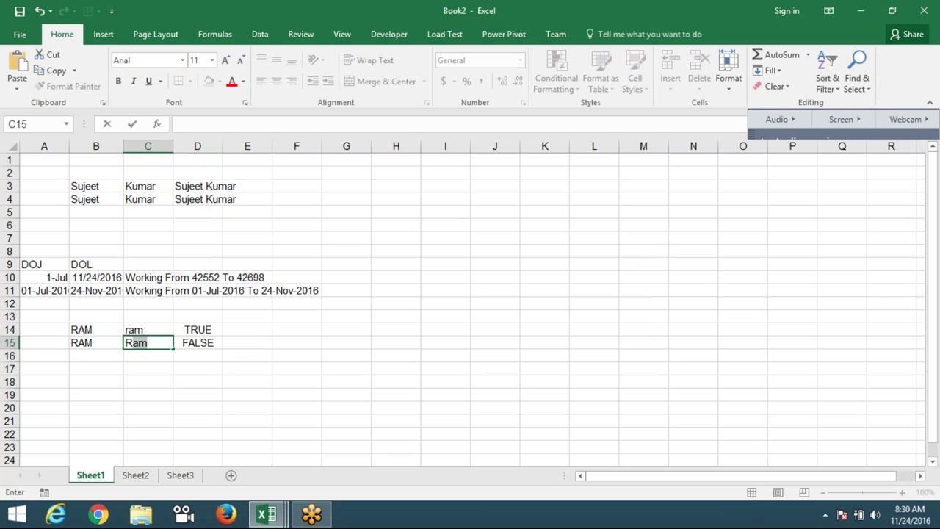
key(BackSpace)
key(BackSpace)
text(AM)
key(Return)
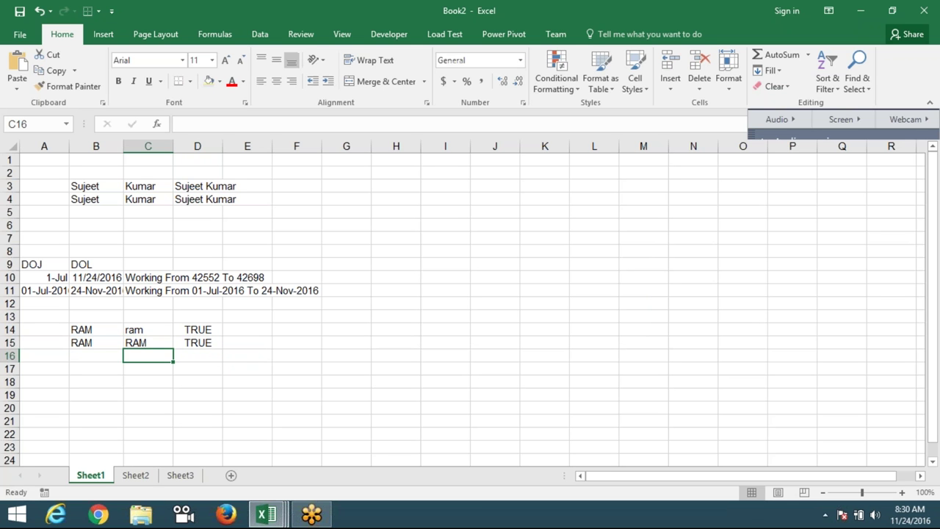
click(148, 342)
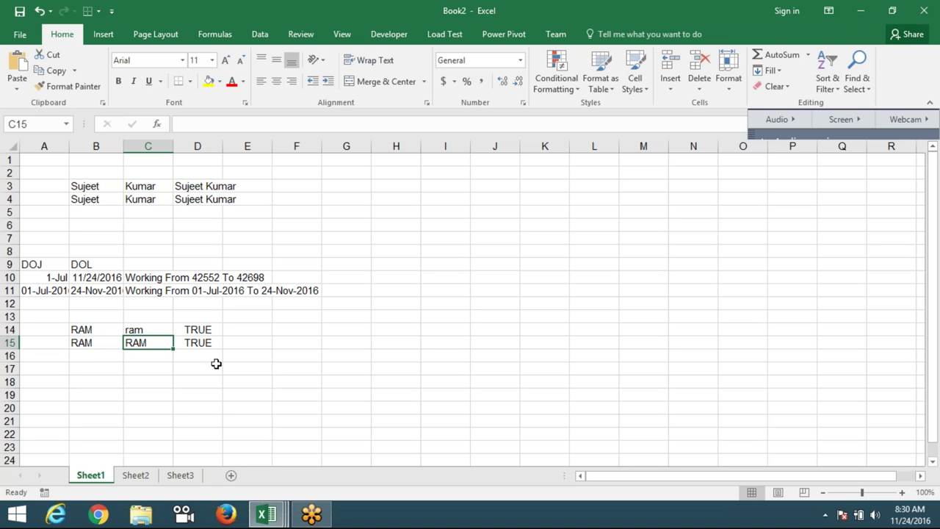
Step: Show the Formulas ribbon's Text function list, with CONCATENATE, LEFT and LEN, for cell B22
key(Right)
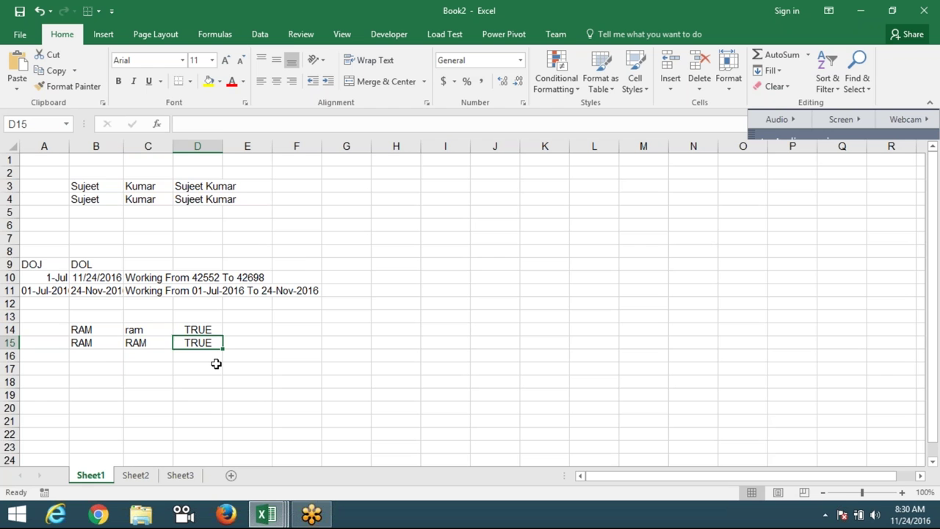
scroll(105, 356, down, 1)
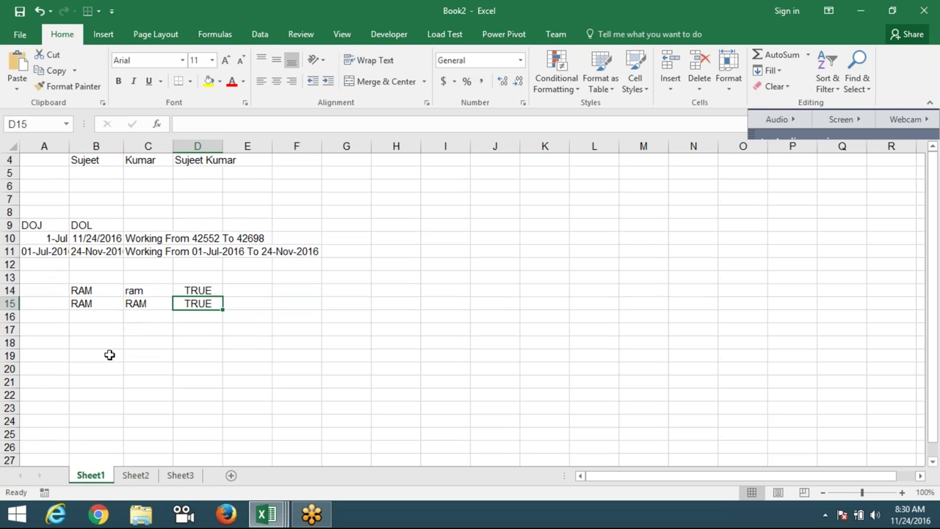
scroll(108, 346, down, 2)
click(110, 317)
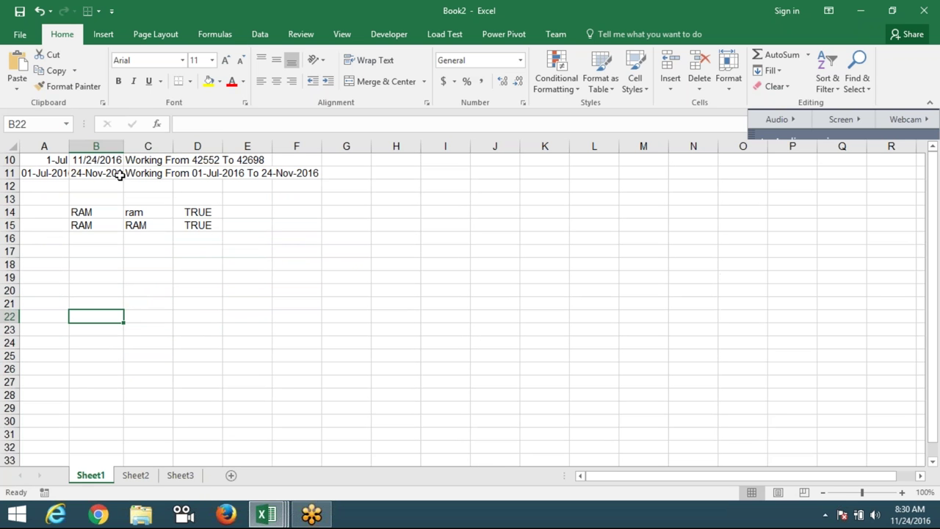
click(220, 34)
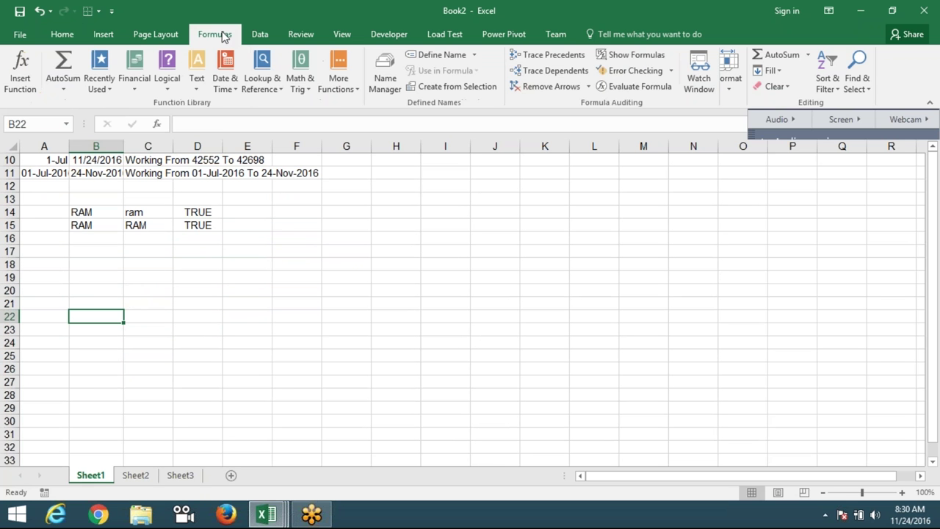
click(201, 87)
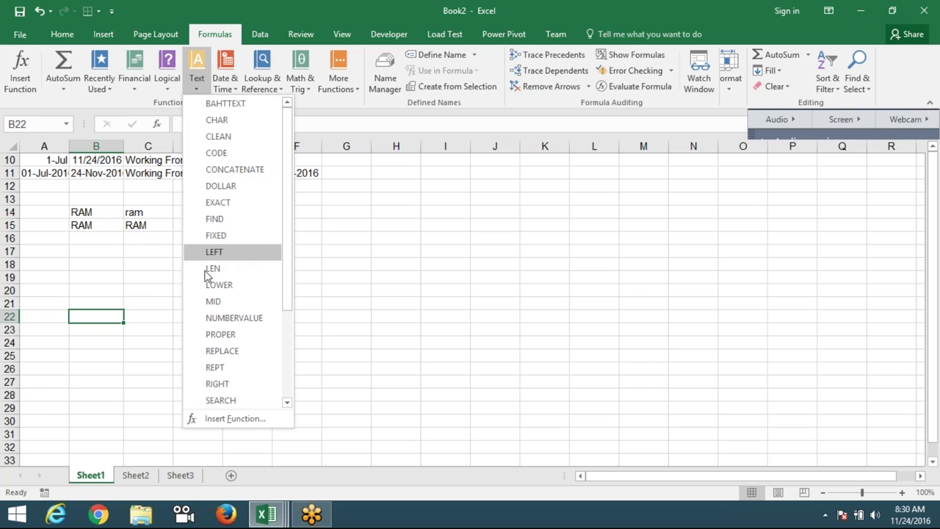
Step: Enter 1254 in B18 and apply date format so it shows 7-Jun-03
click(64, 272)
click(79, 266)
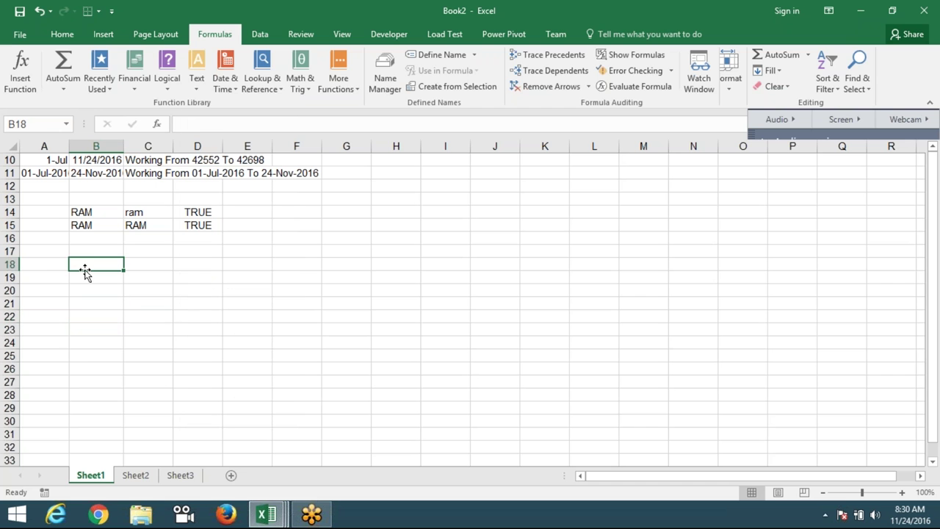
text(1254)
key(Return)
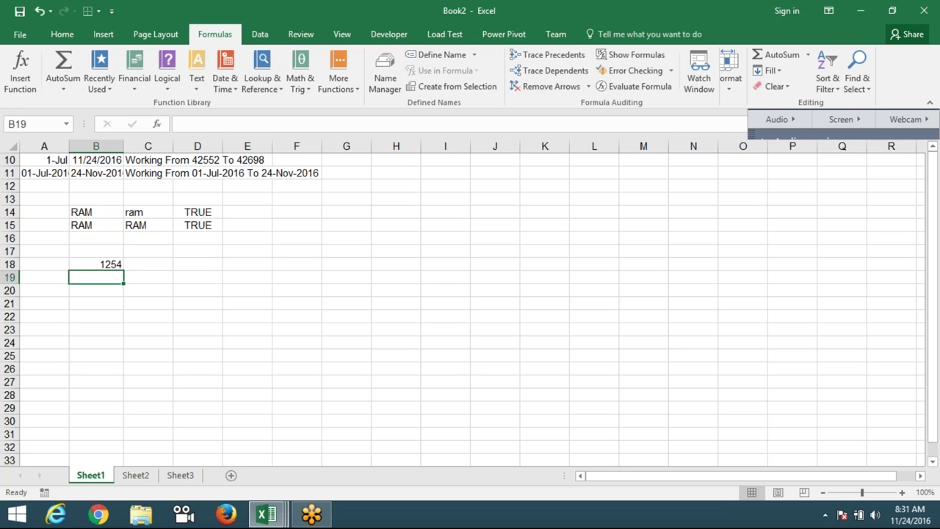
key(Up)
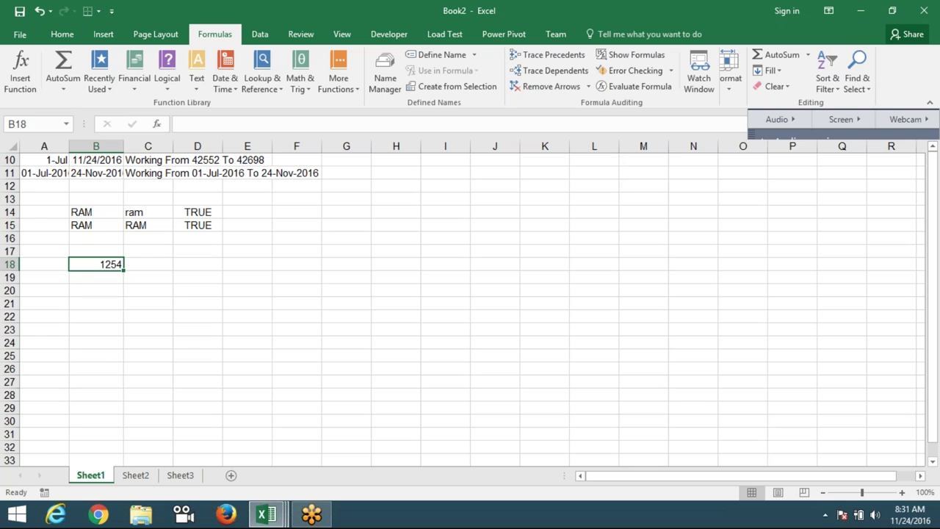
key(ctrl+shift+3)
Step: Enter =DOLLAR(1254) in C18 to show $1,254.00
click(148, 264)
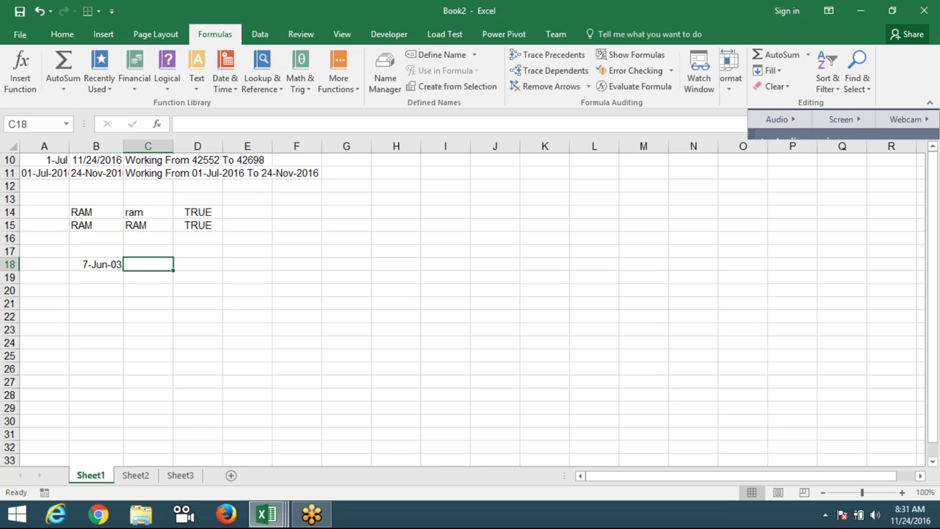
text(=)
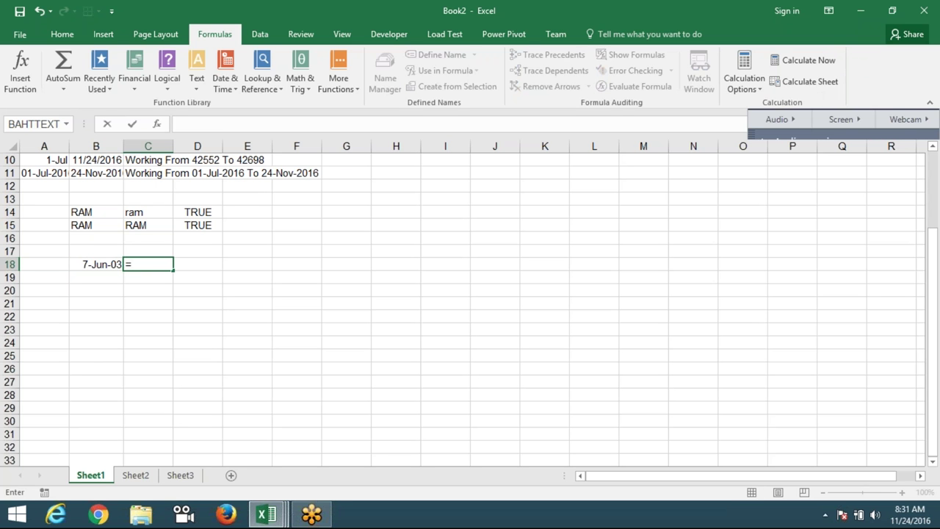
key(BackSpace)
key(Escape)
text(=d)
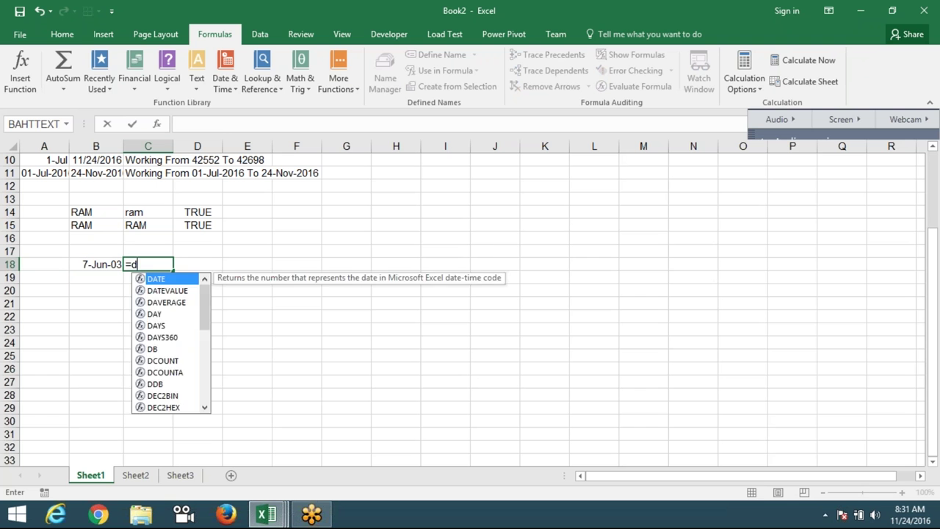
text(o)
key(Tab)
text(1,2)
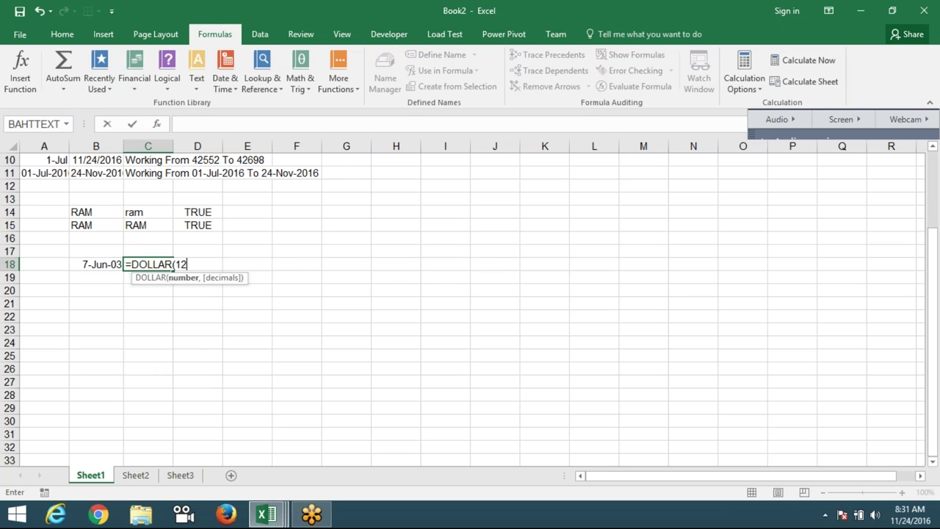
text(54)
key(Return)
Step: Enter =FIXED(1254) in D18 to show 1,254.00
click(197, 264)
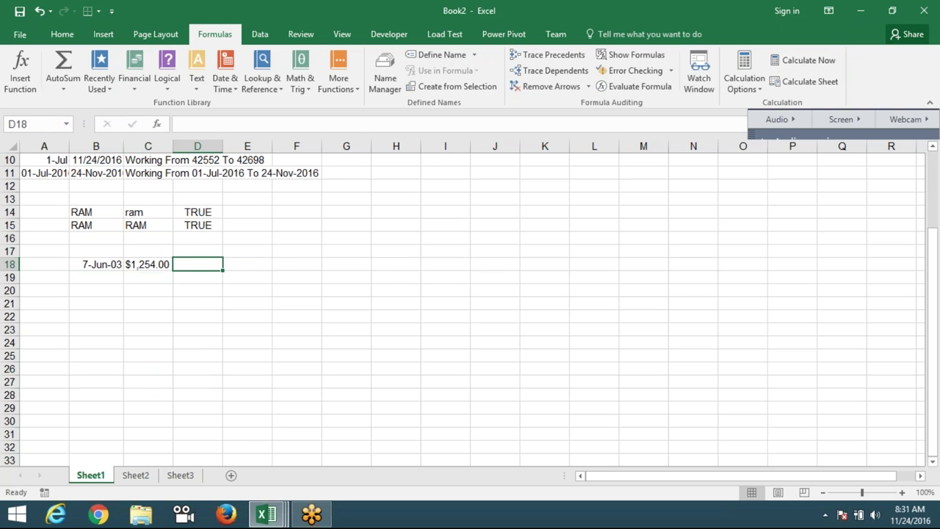
text(=)
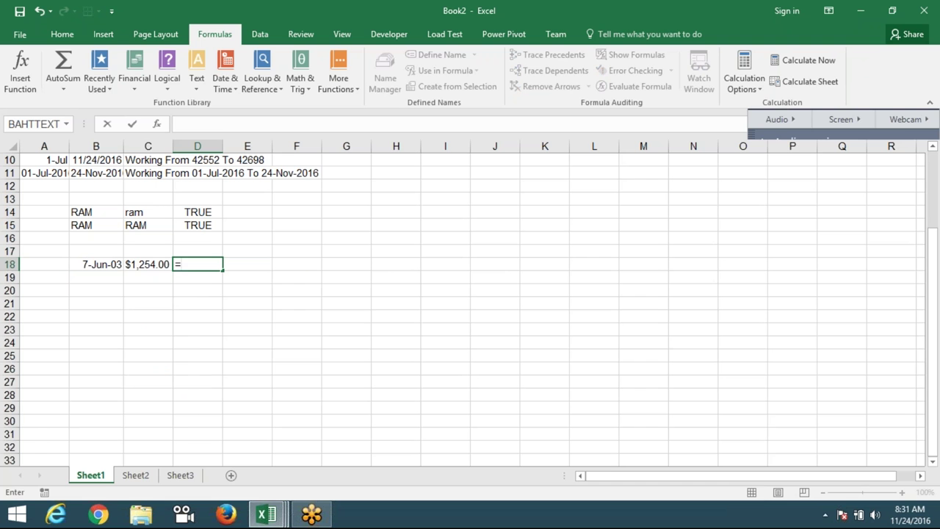
text(fix)
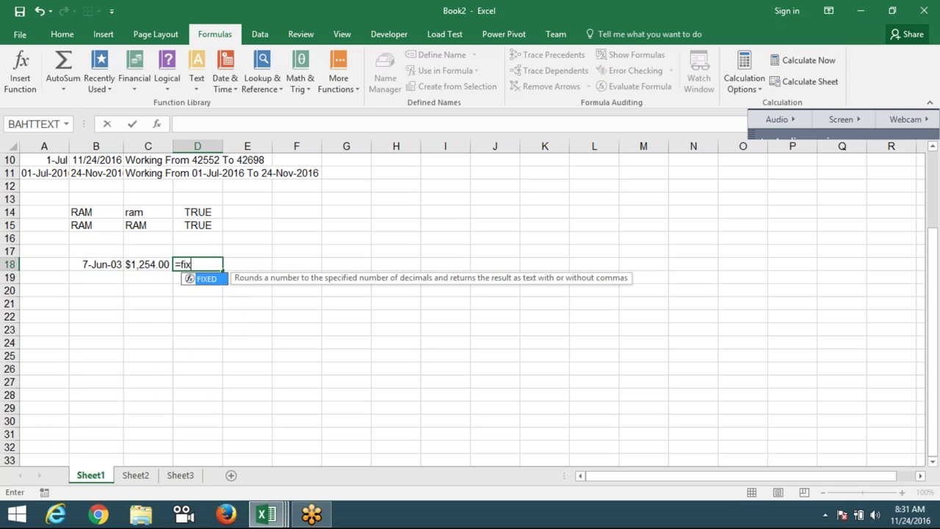
key(Tab)
text(1,25)
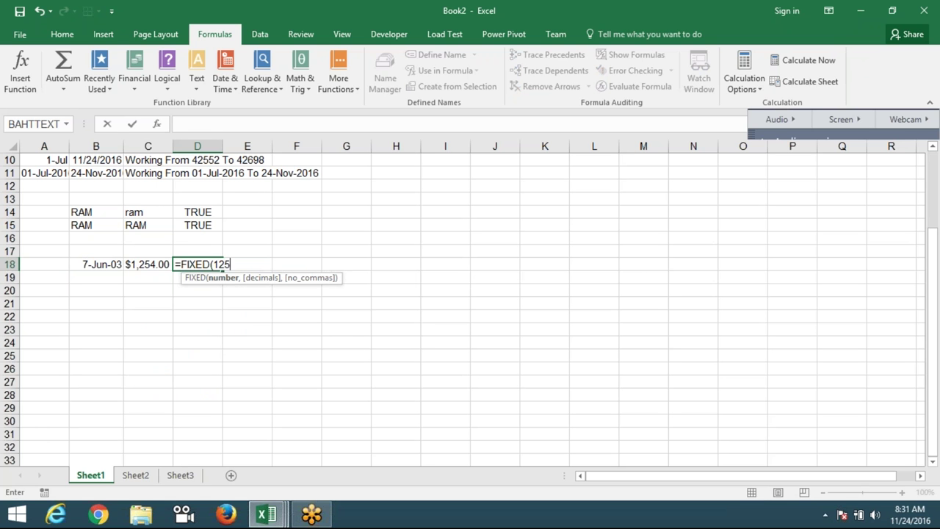
text(4)
key(Return)
key(Up)
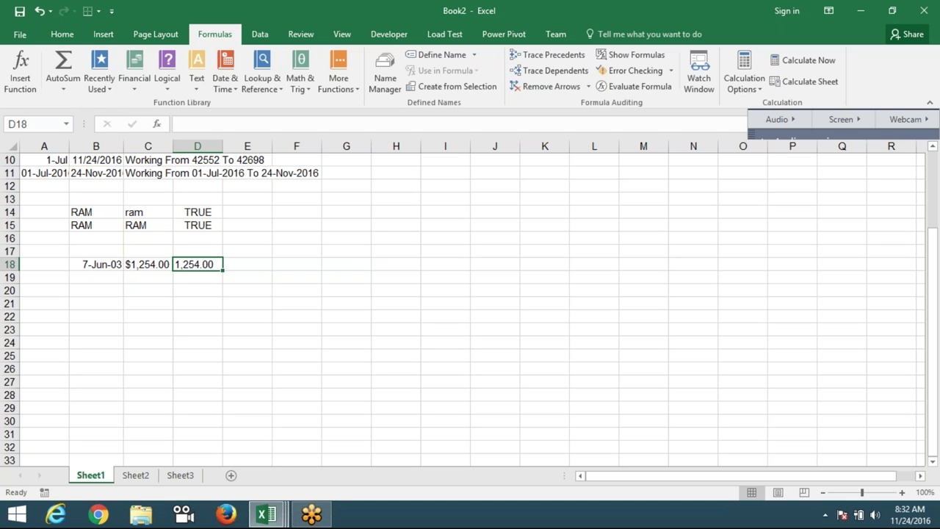
Step: Type 20161124 into B21, then move to C21
click(198, 277)
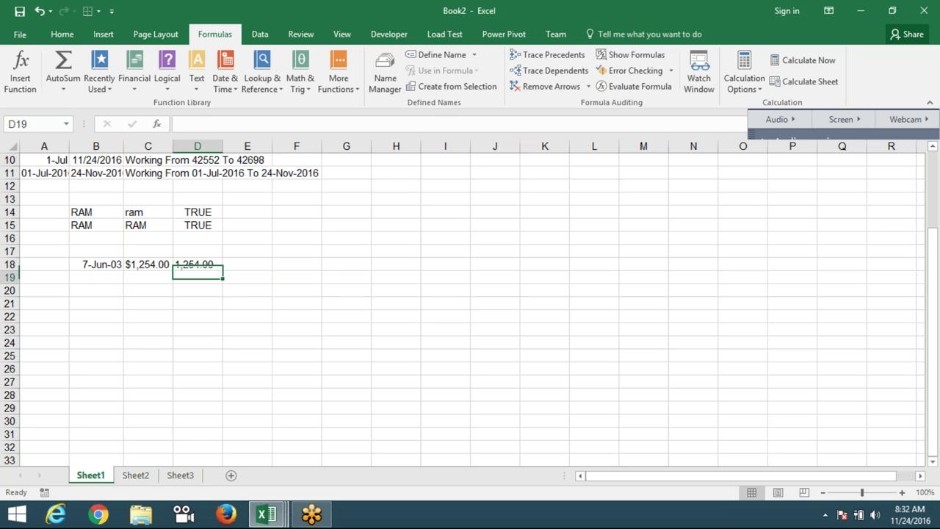
click(197, 303)
click(44, 302)
click(95, 303)
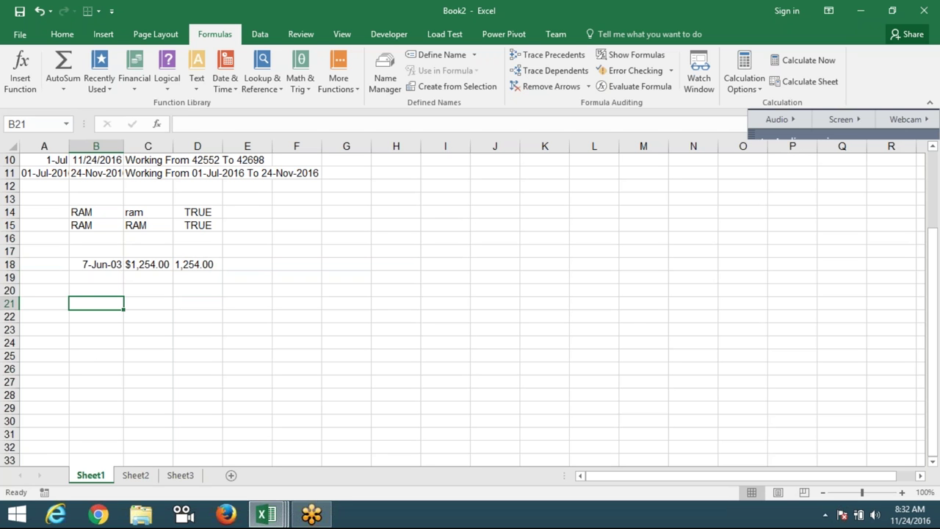
text(2016)
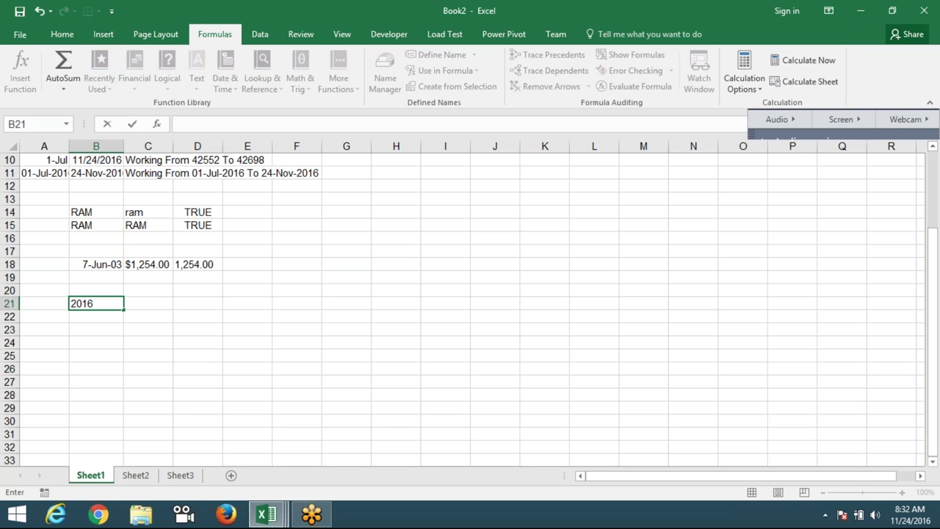
text(24)
key(BackSpace)
key(BackSpace)
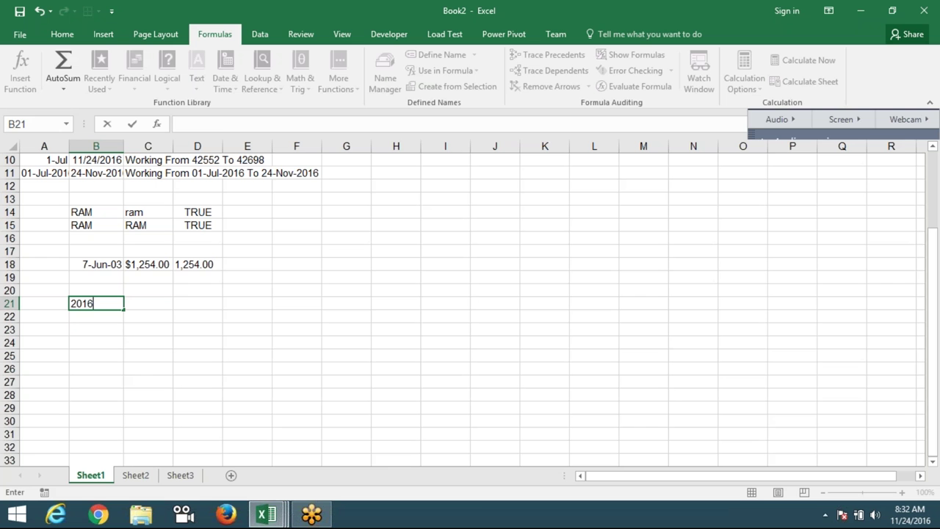
text(11)
text(24)
key(Return)
click(95, 303)
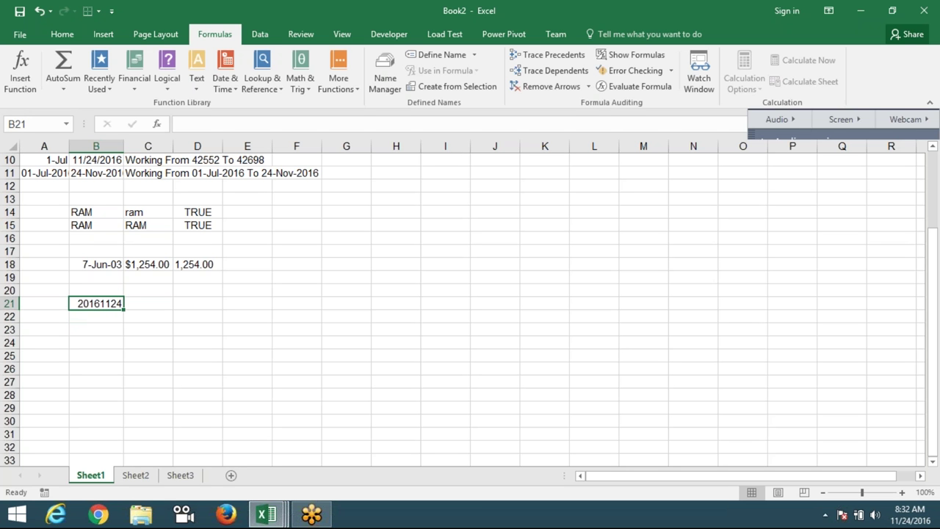
click(147, 303)
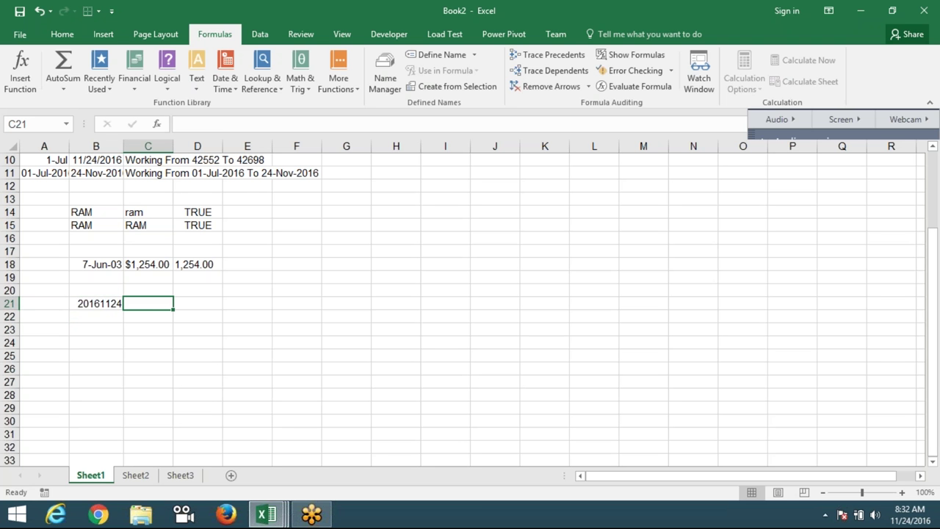
Step: Extract the year 2016 into C21 with =LEFT(B21,4)
text(=le)
key(Tab)
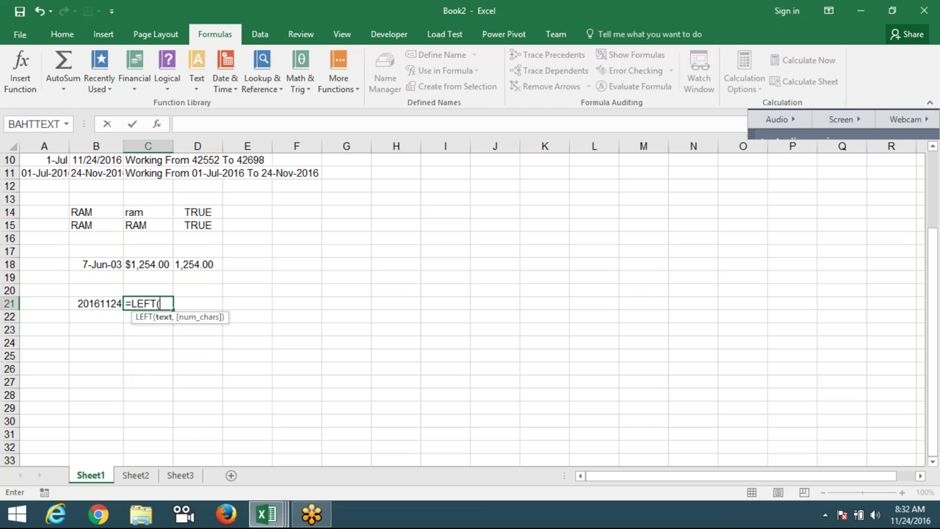
click(95, 303)
text(,4)
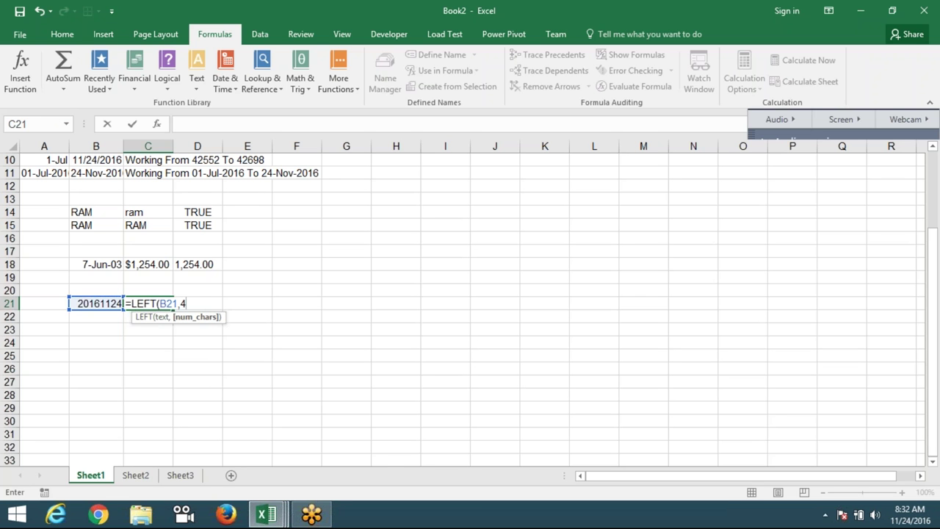
key(Return)
click(148, 303)
Step: Extract the day 24 into E21 with =RIGHT(B21,2)
click(247, 303)
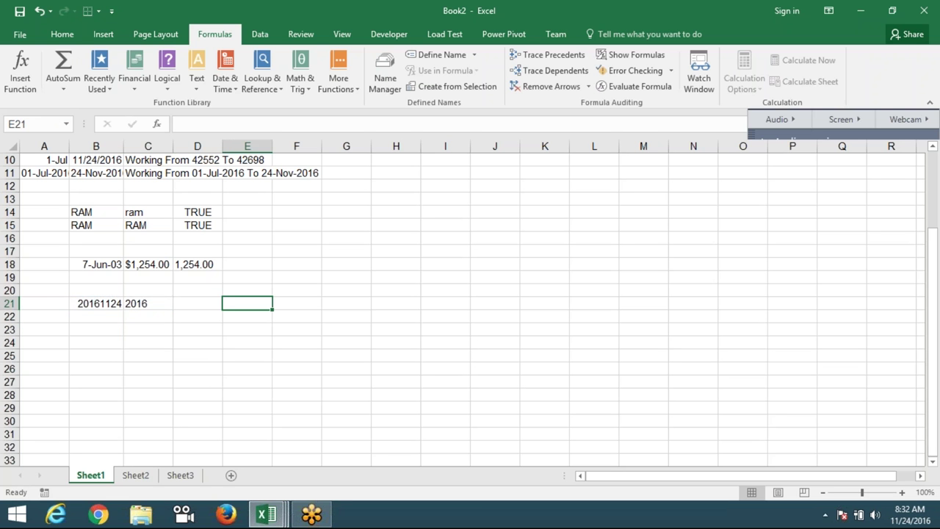
text(=[)
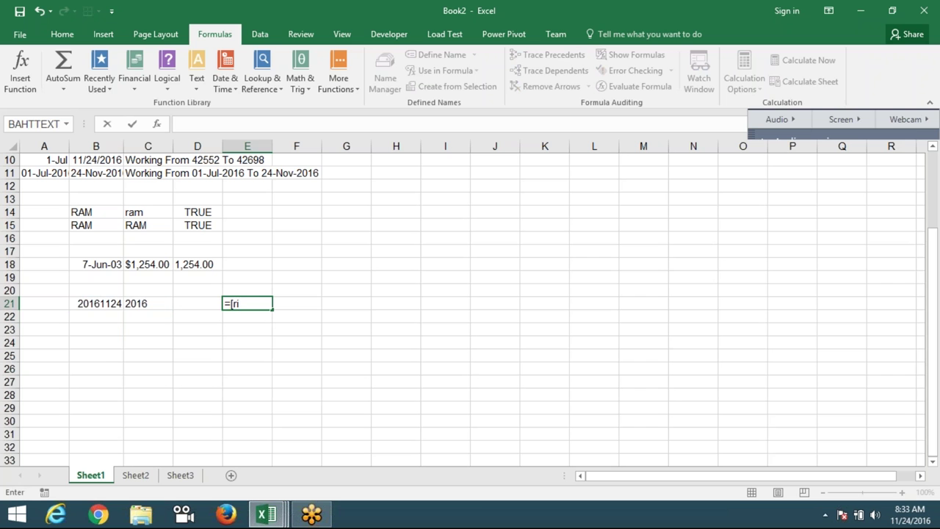
text(ri)
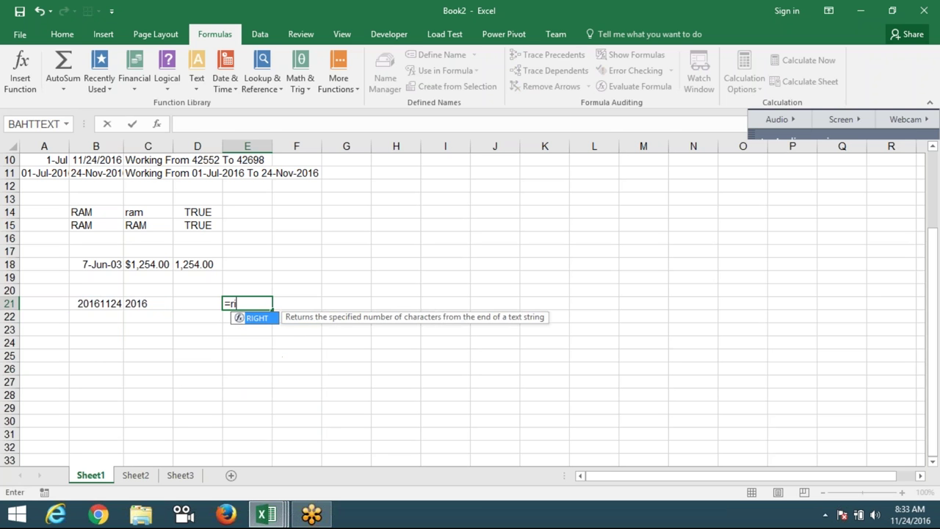
key(Tab)
key(Left)
key(Left)
key(Left)
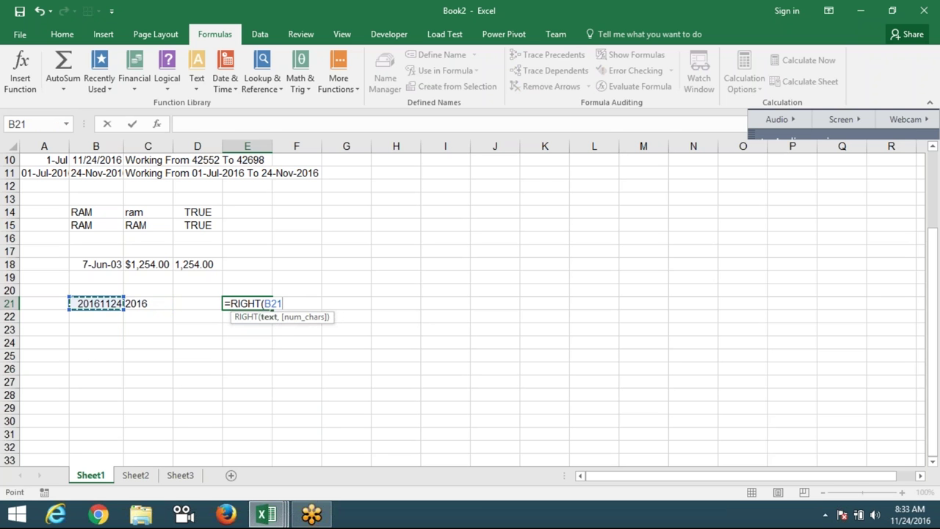
text(,)
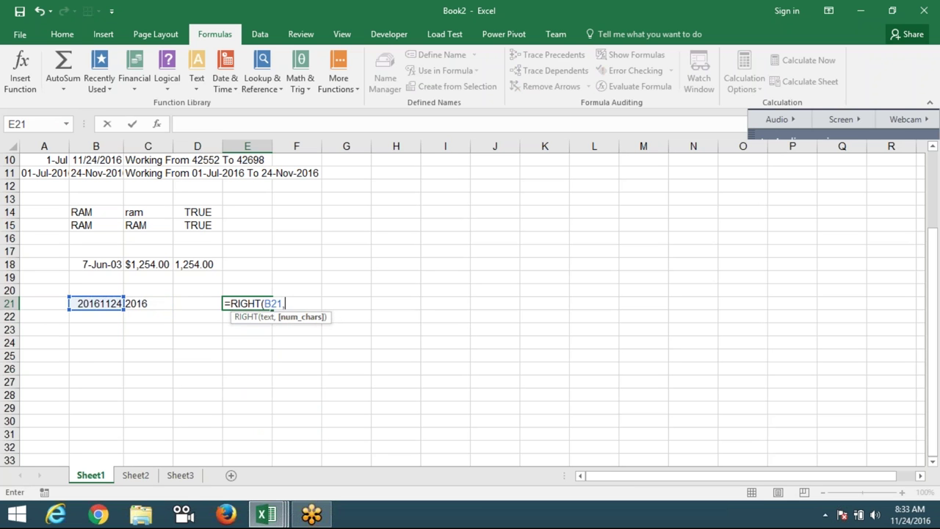
text(2)
key(ctrl+Return)
Step: Extract the month 11 into D21 with =MID(B21,5,2)
key(Left)
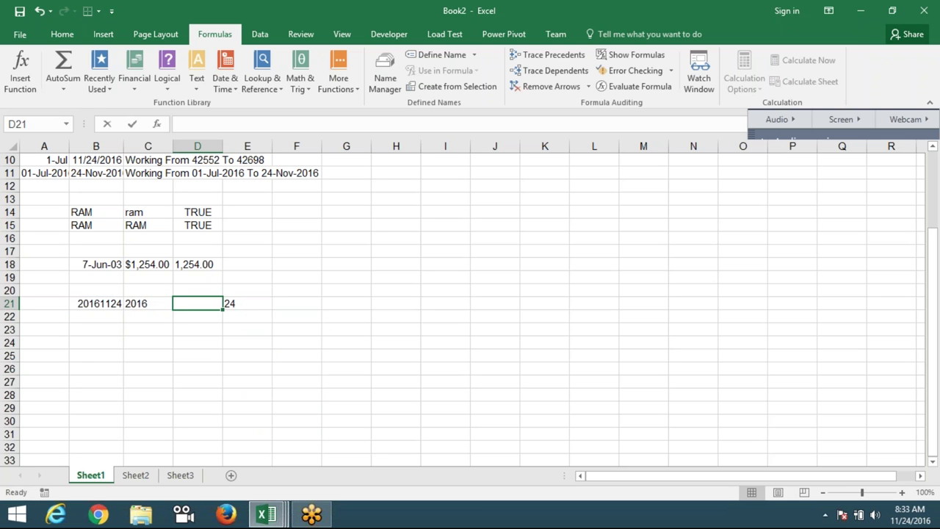
text(=mid)
key(Tab)
key(Left)
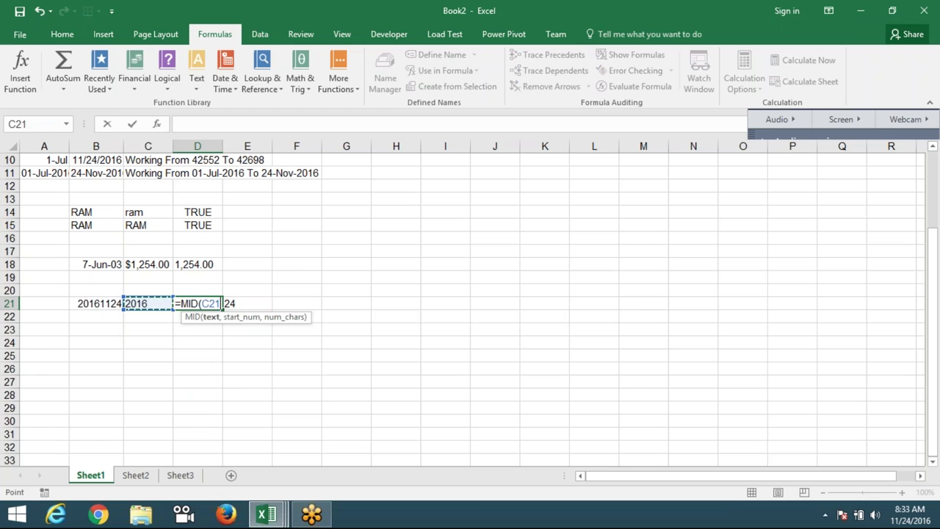
key(Left)
text(,)
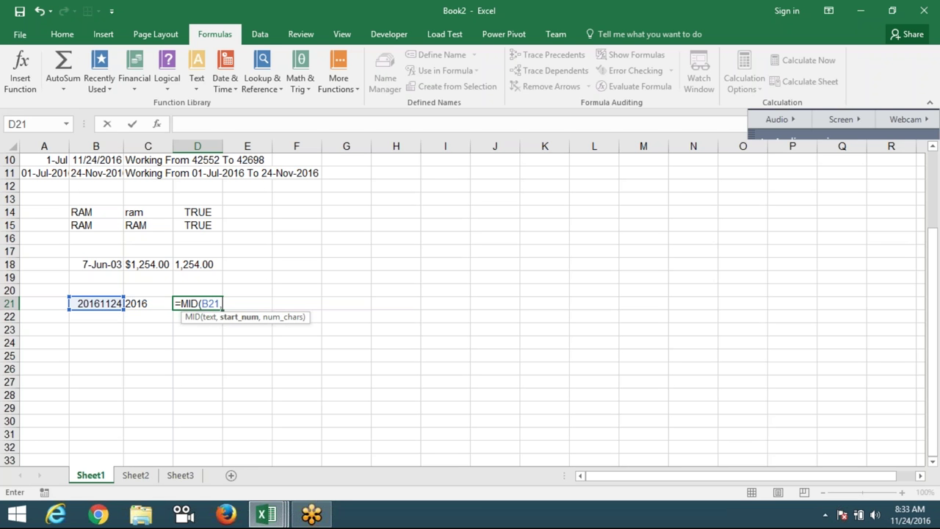
text(5)
text(,2))
key(Return)
Step: Rebuild the date 11/24/2016 in F21 with =DATE(C21,D21,E21)
click(247, 303)
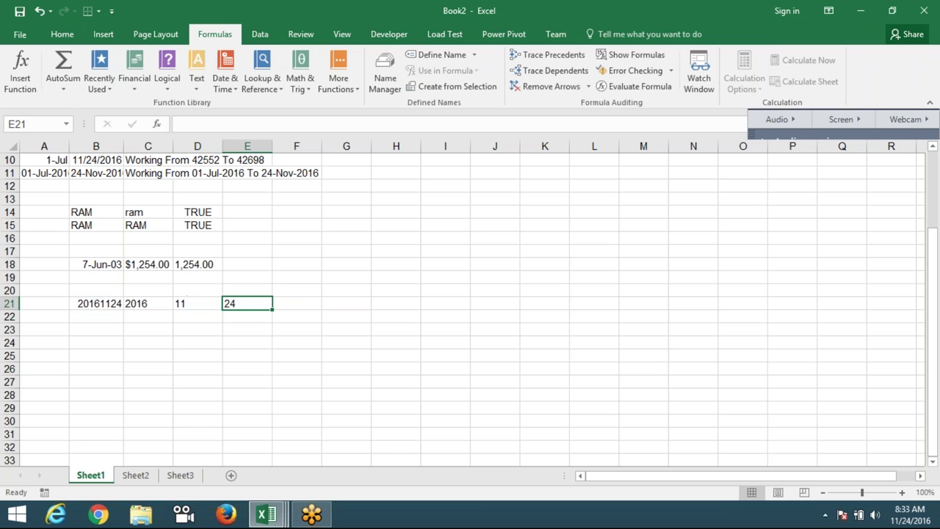
click(296, 304)
text(=dat)
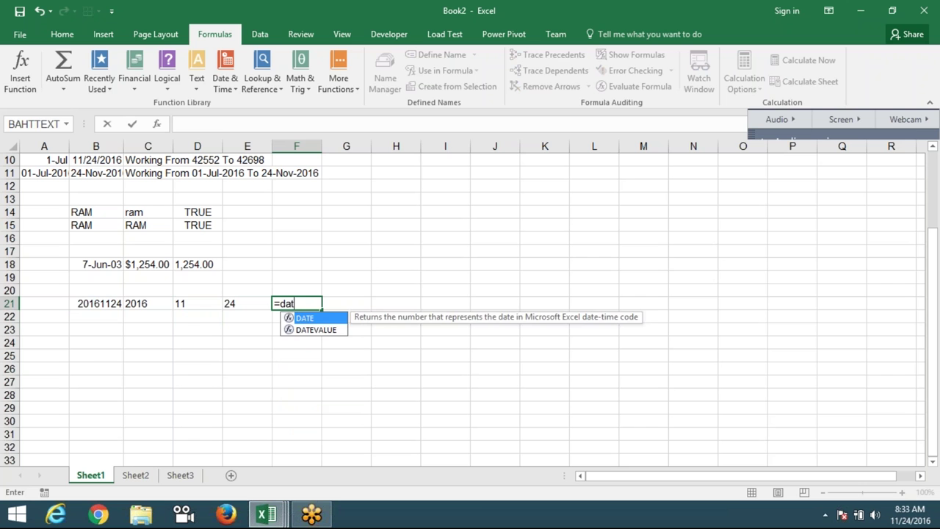
text(e()
key(Left)
key(Left)
key(Left)
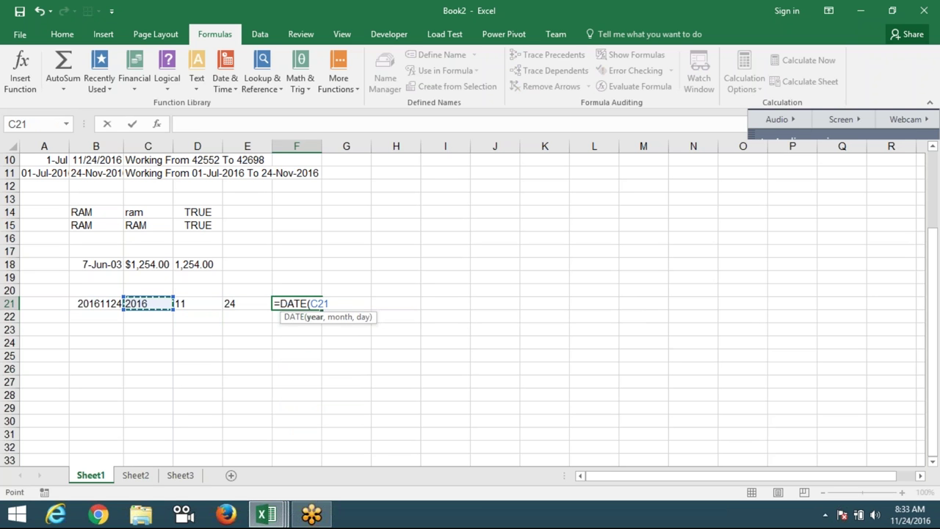
text(,)
key(Left)
key(Left)
text(,)
key(Left)
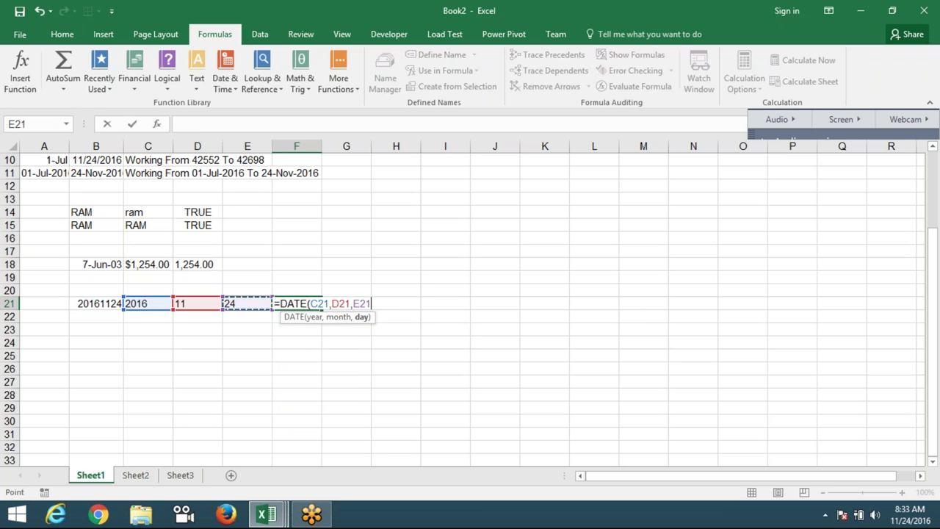
key(Return)
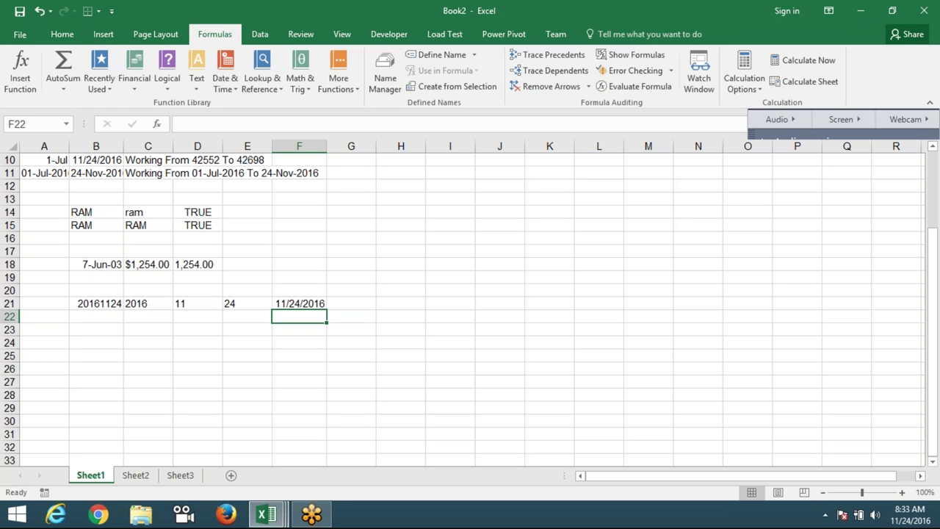
Step: Enter 201632 in B25 and 20160302 in B26
key(Down)
key(Down)
key(Down)
key(Left)
key(Left)
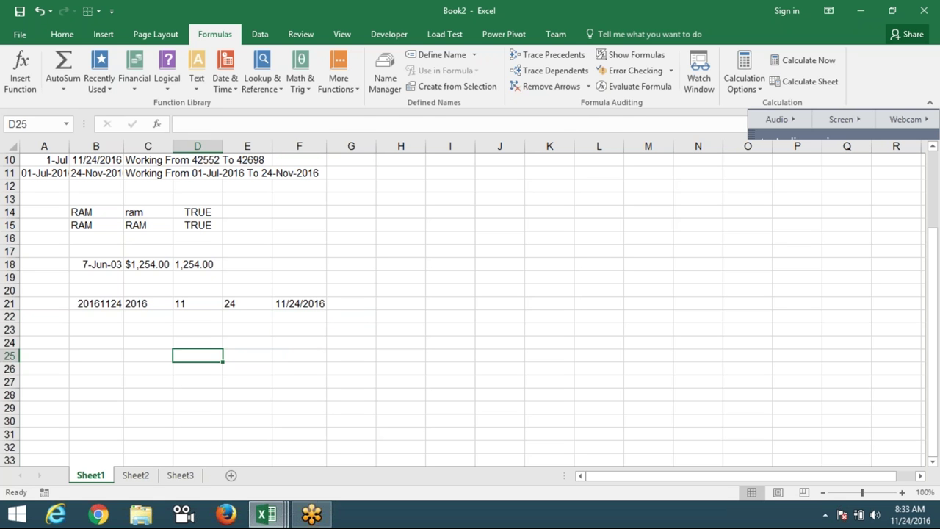
key(Left)
key(Left)
text(2016)
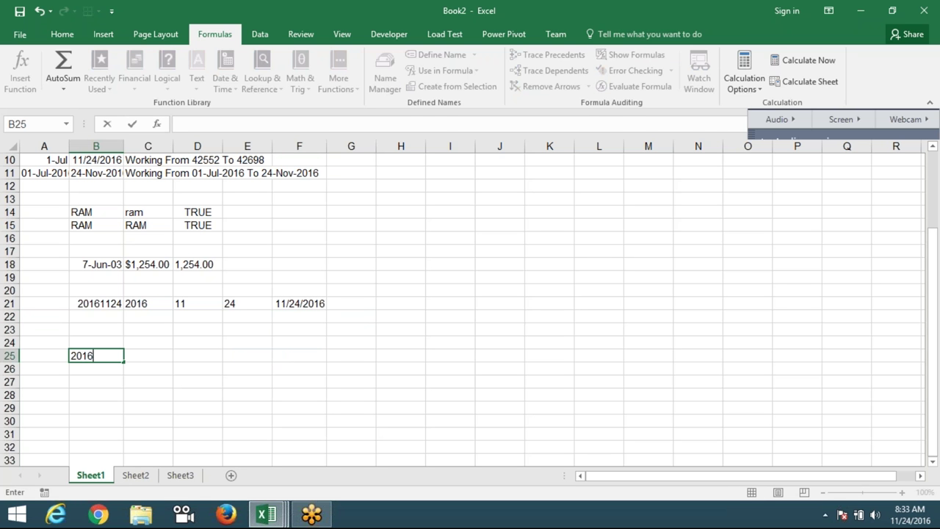
text(3)
text(2)
key(Return)
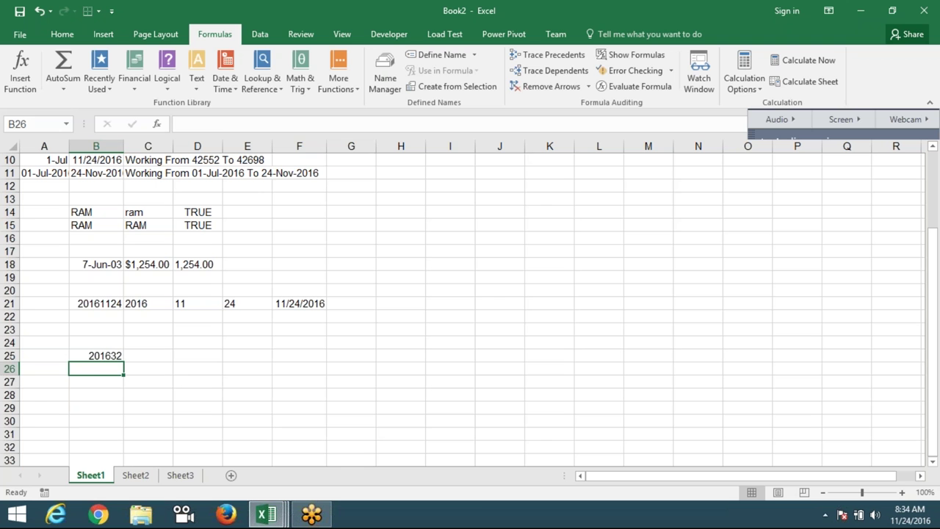
text(201)
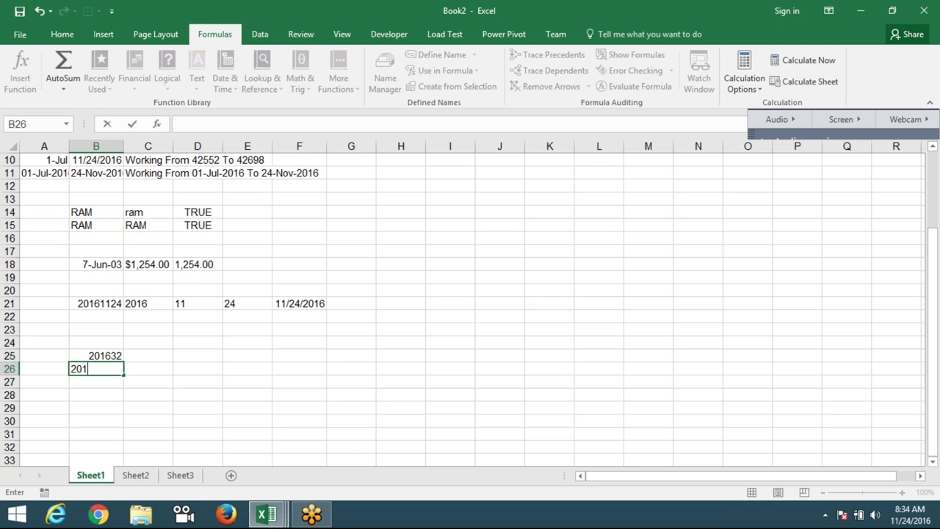
text(603)
text(02)
key(Return)
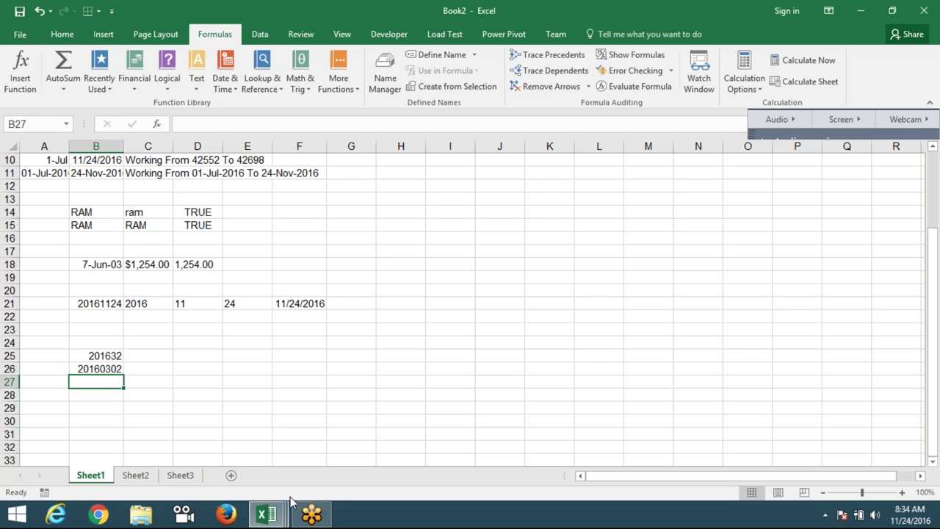
Step: Browse the Formulas Text functions list, then close it
click(238, 409)
click(93, 404)
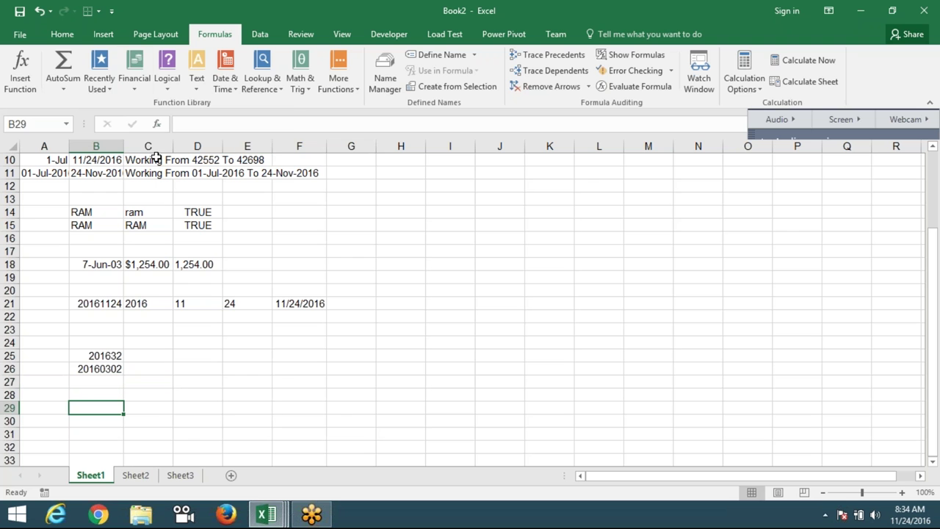
click(197, 82)
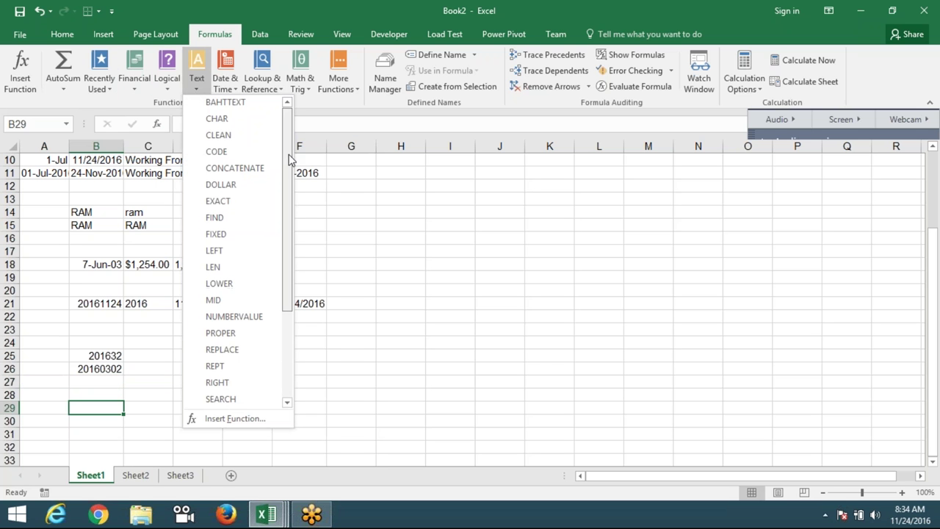
drag(289, 154, 292, 220)
click(377, 349)
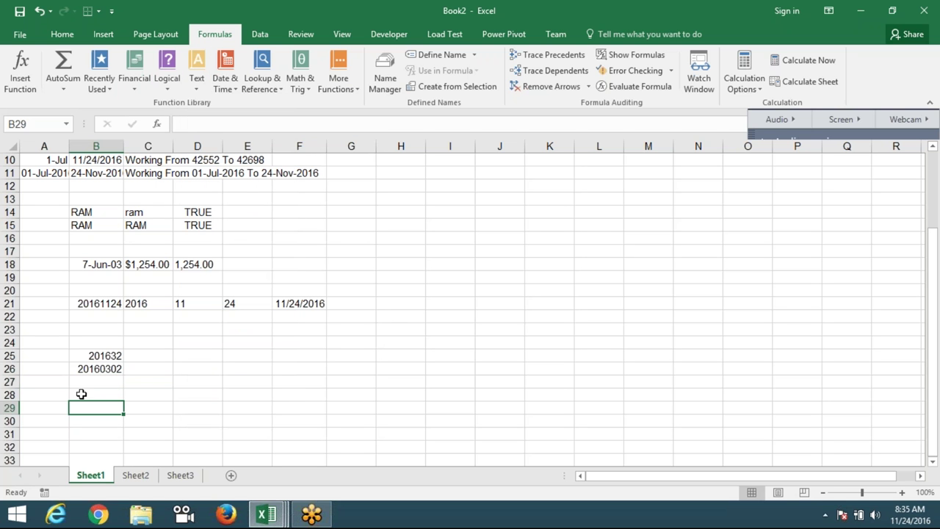
Step: On Sheet2, enter '12625 in A1 so the number is stored as text
click(150, 478)
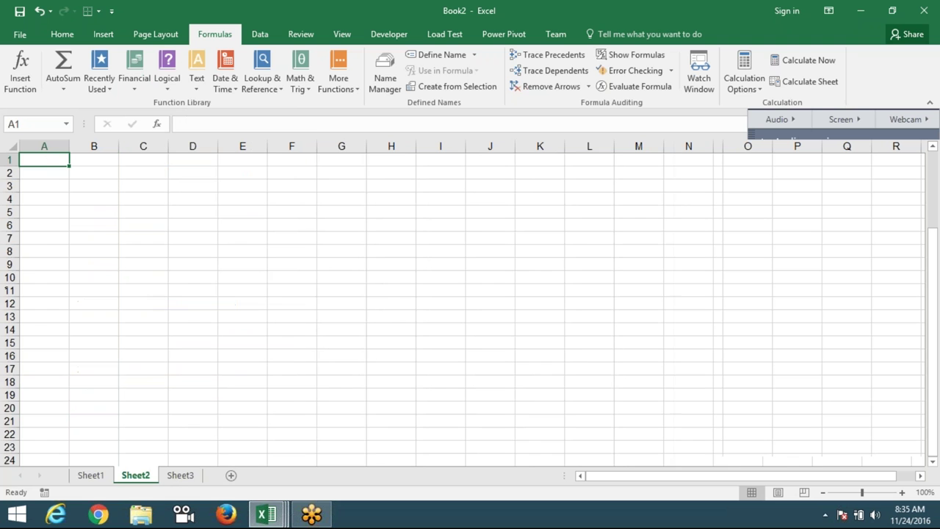
text(')
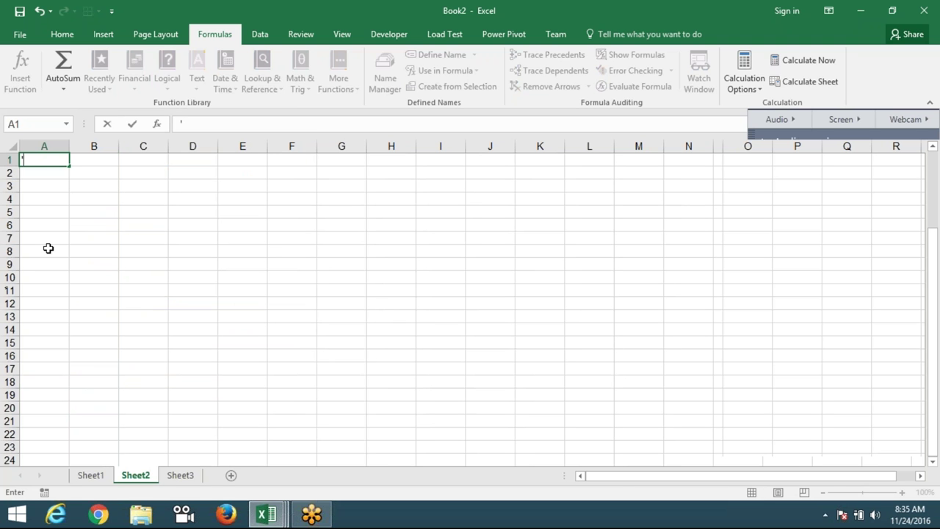
text(12625)
key(Return)
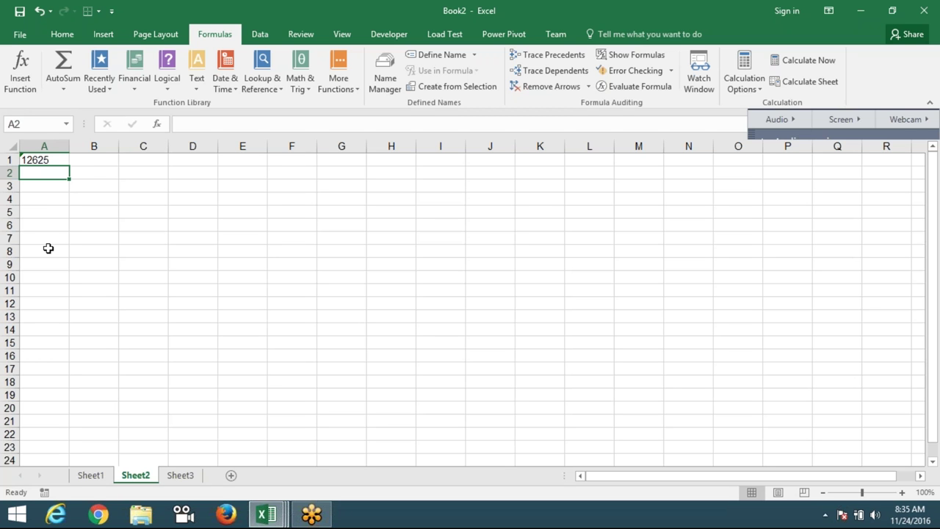
Step: Convert A1's text 12625 to a number in B1 with =A1+0
key(Up)
key(Right)
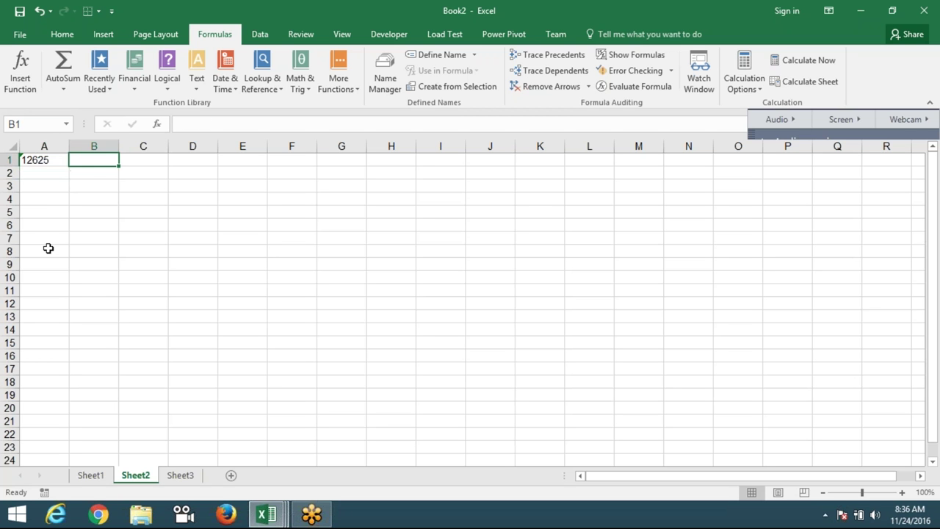
text(=)
key(Left)
text(+)
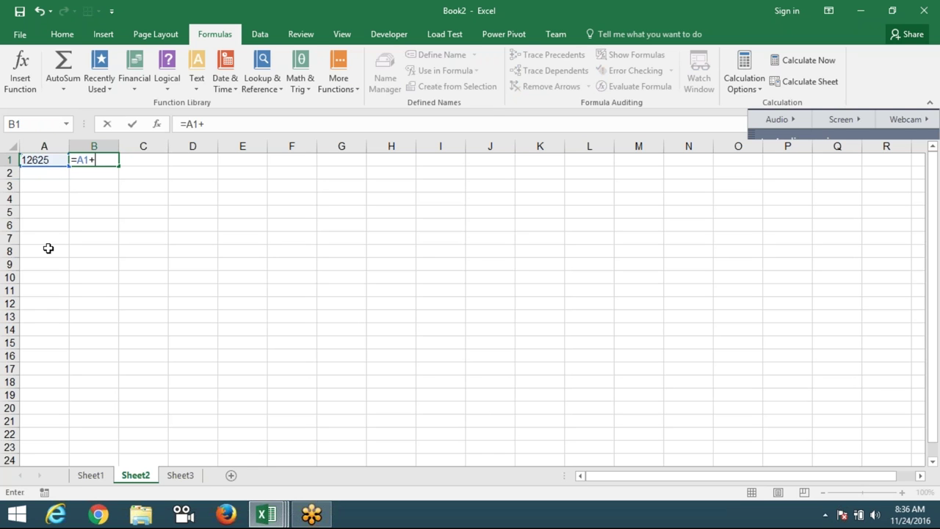
text(0)
key(Return)
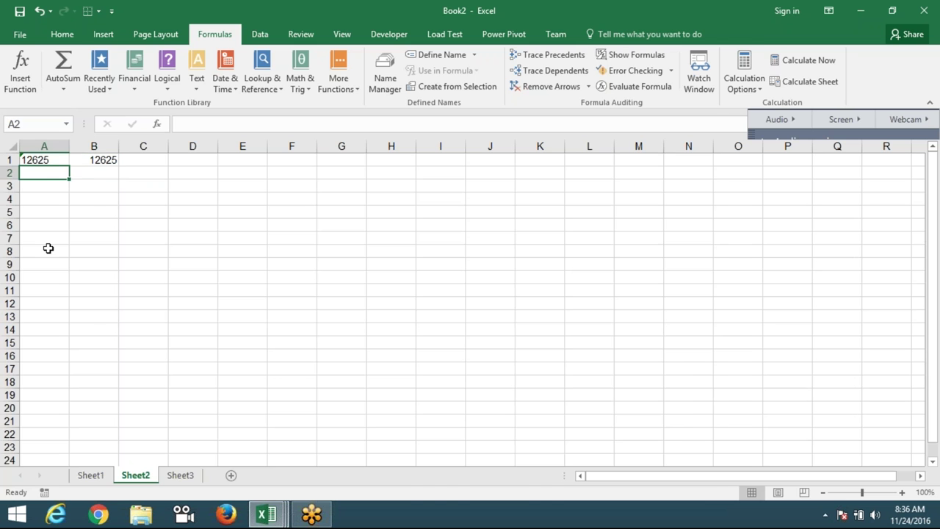
Step: Convert A2's text 12625 to a number in B2 with =VALUE(A2)
key(ctrl+s)
key(Escape)
click(94, 172)
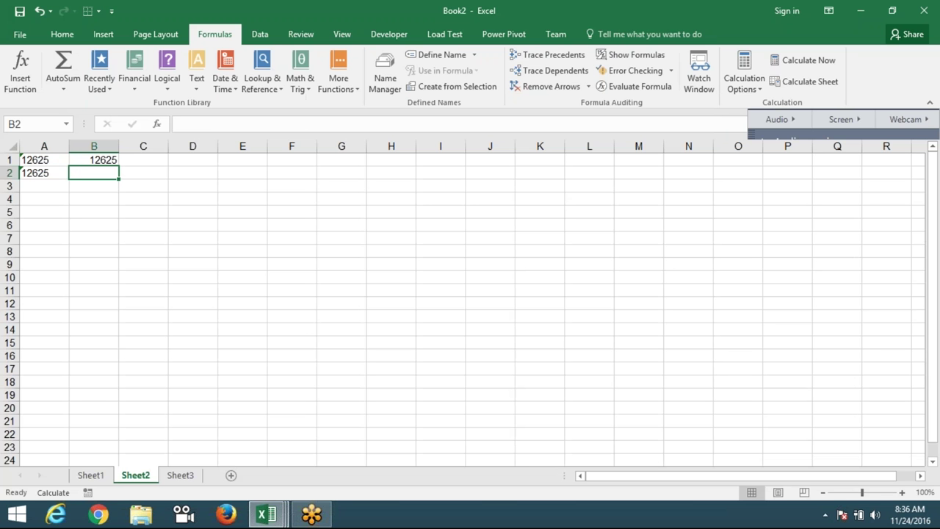
text(=)
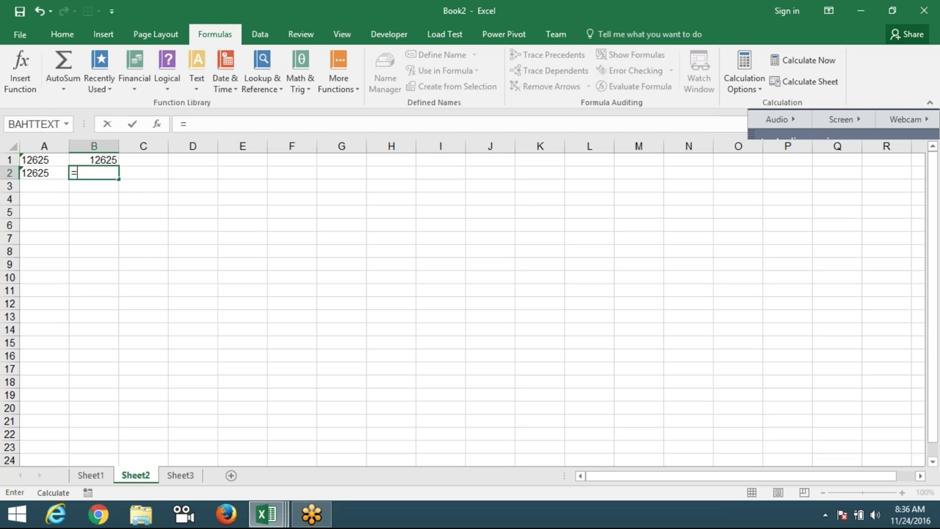
text(va)
key(Tab)
text(a2)
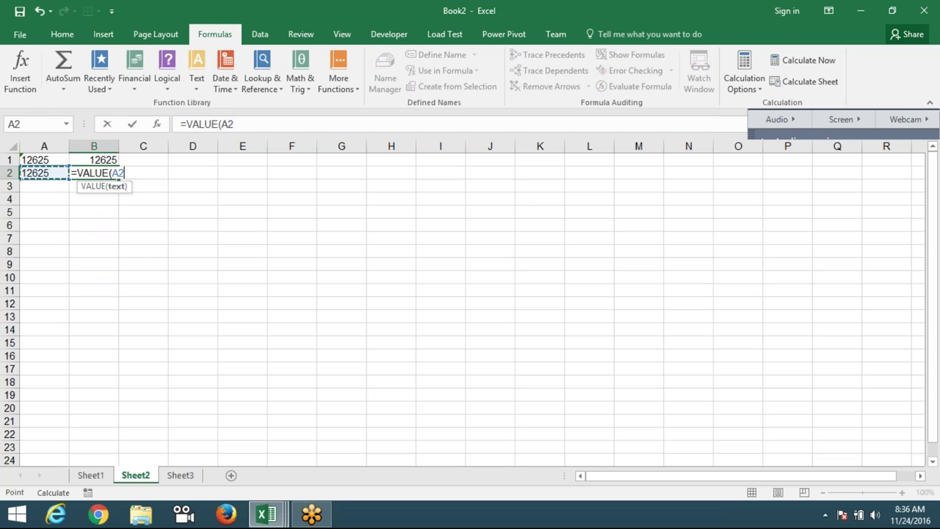
key(Return)
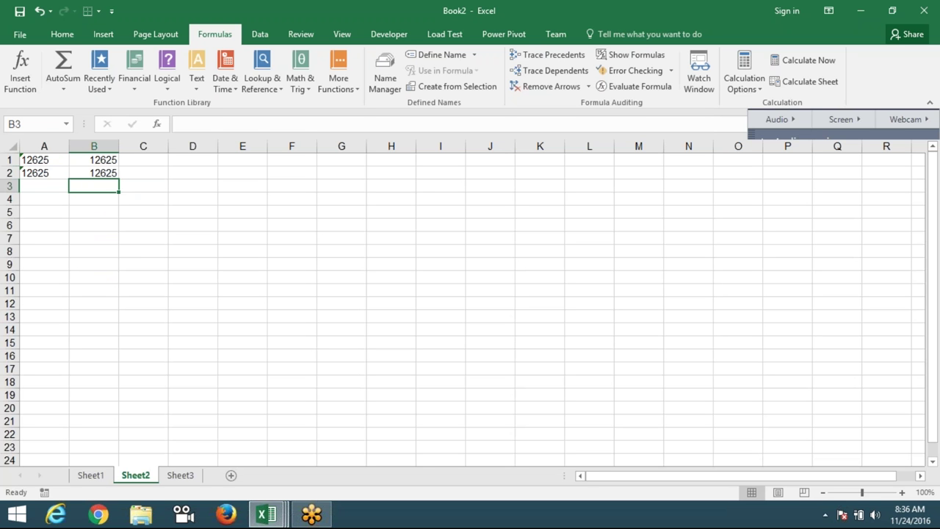
Step: Type 85, sd, 252, fd, 62, fd, 32, fd, 36 down D1:D9
key(Right)
key(Right)
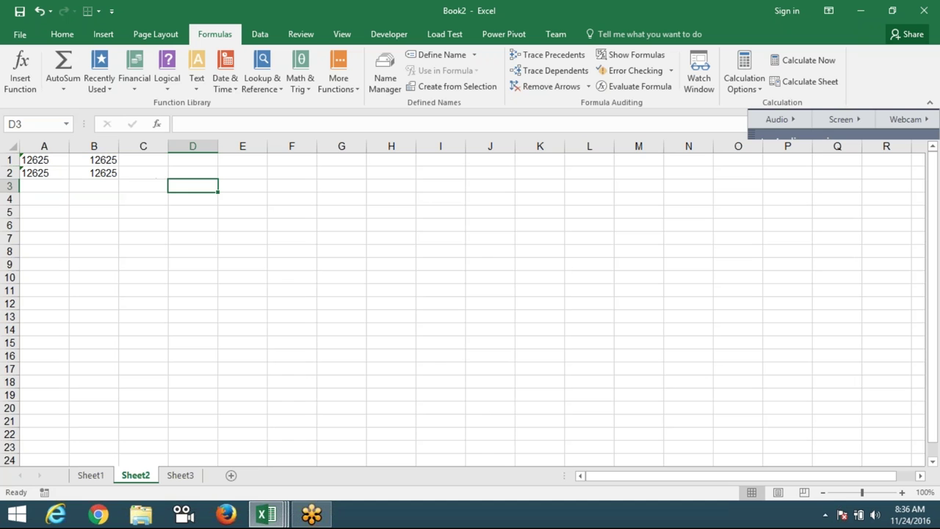
key(Up)
key(Up)
text(85)
key(Return)
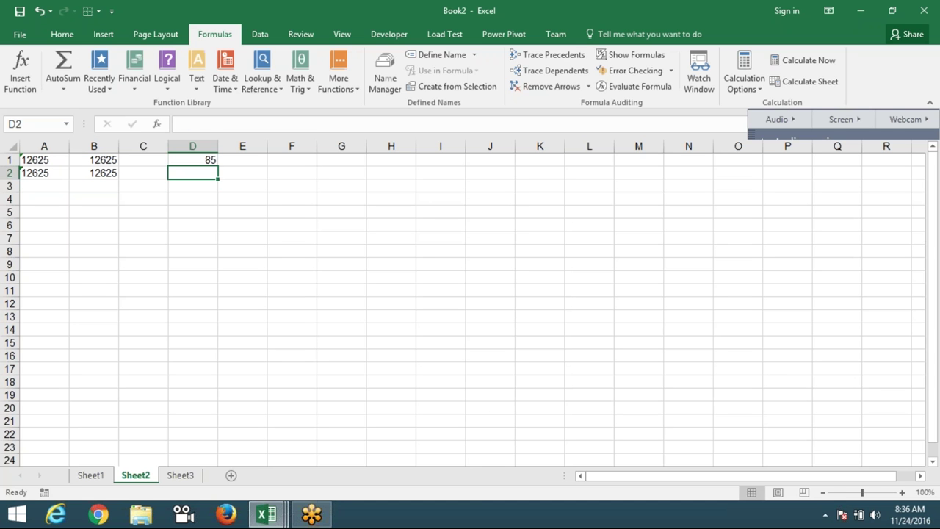
text(sd)
key(Return)
text(252)
key(Return)
text(fd)
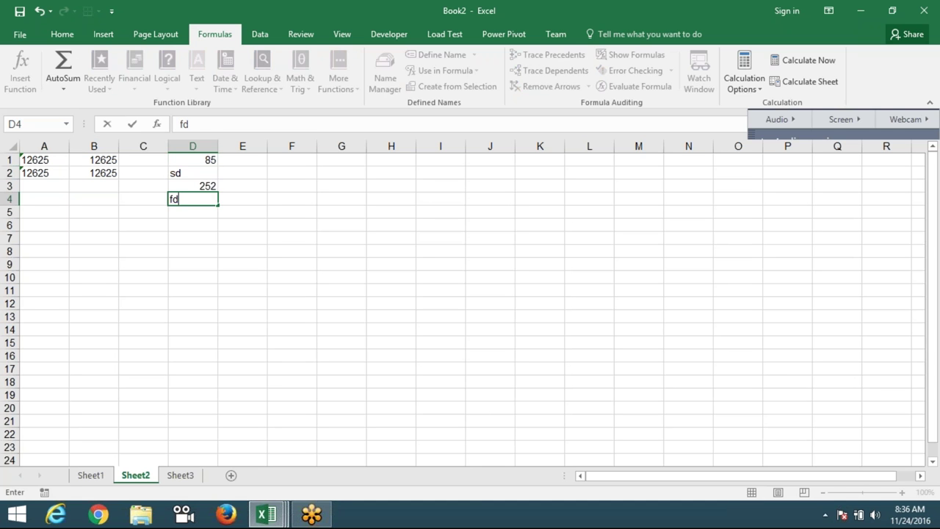
key(Return)
text(62)
key(Return)
text(fd)
key(Return)
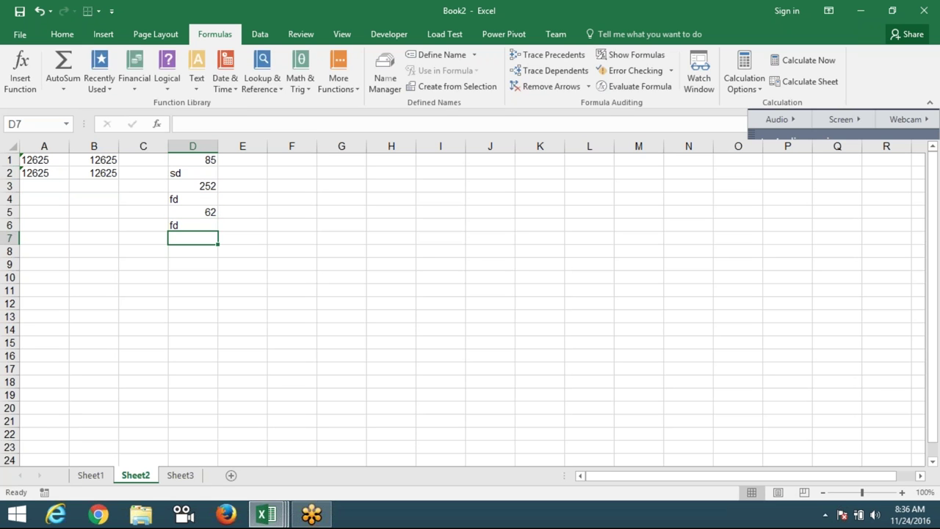
text(32)
key(Return)
text(fd)
key(Return)
text(3)
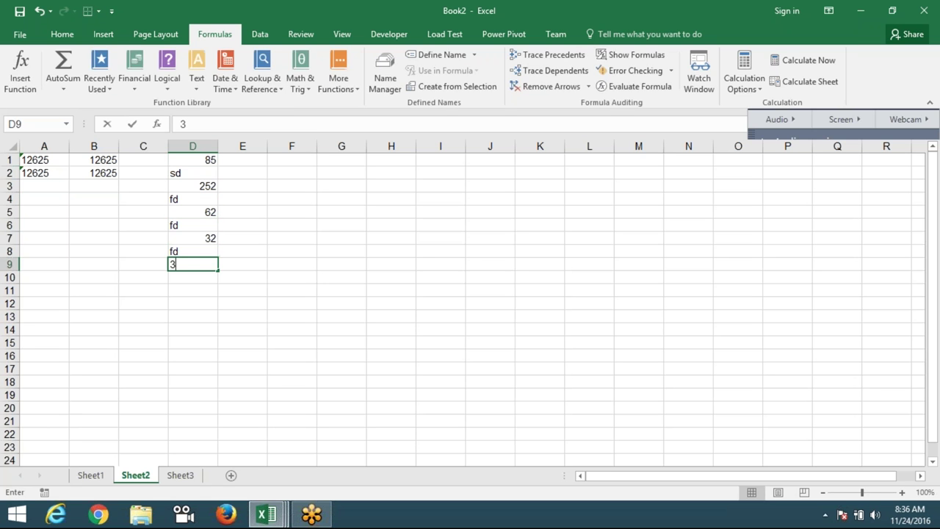
text(6)
key(Return)
click(193, 159)
click(242, 159)
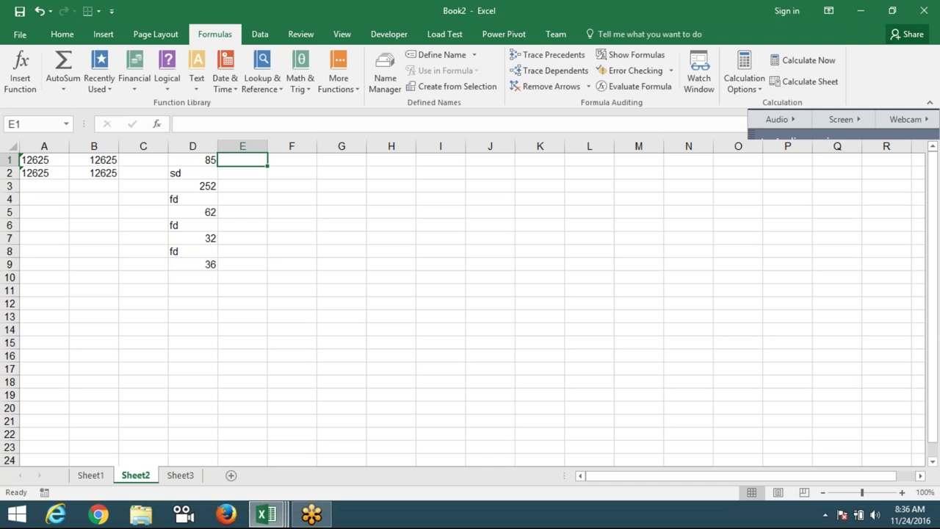
Step: Enter =T(D1) in E1 and fill it down through E9
text(=t)
key(Tab)
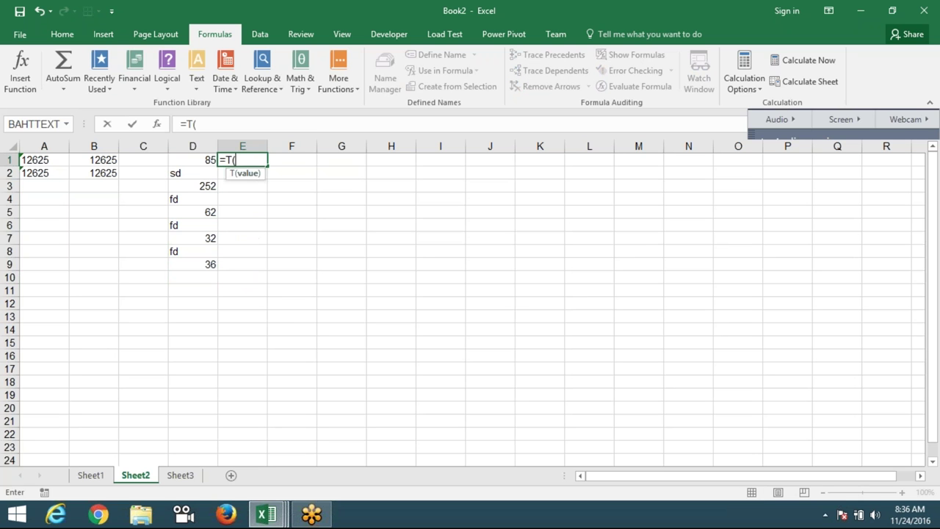
key(Left)
key(Return)
key(Left)
key(ctrl+Down)
key(Right)
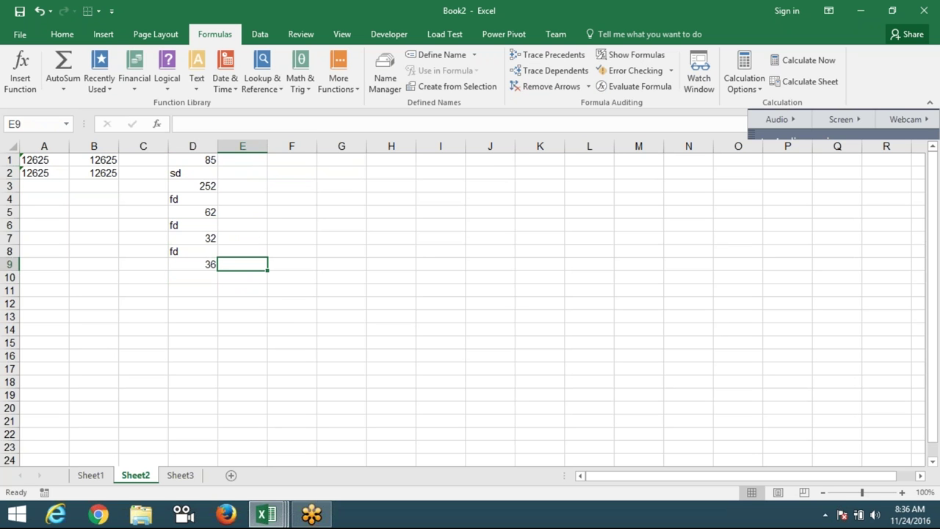
key(ctrl+shift+Up)
key(ctrl+d)
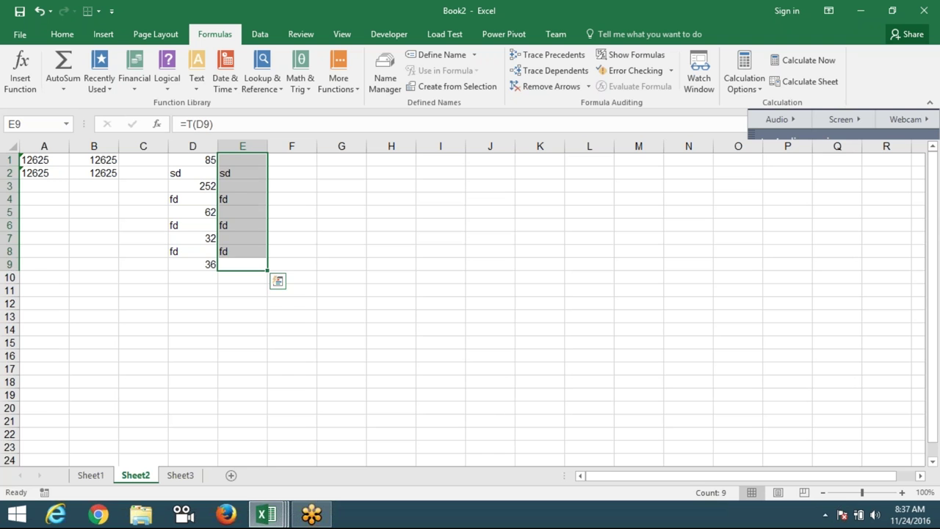
key(Right)
key(Up)
key(Up)
key(Up)
key(Up)
key(Up)
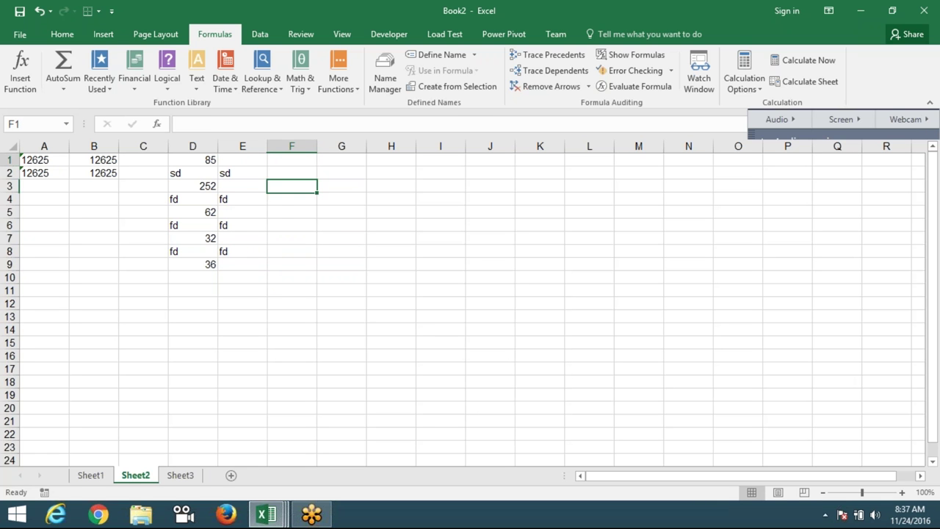
key(Up)
key(Up)
Step: Enter =N(D1) in F1 and fill it down through F9
text(-n)
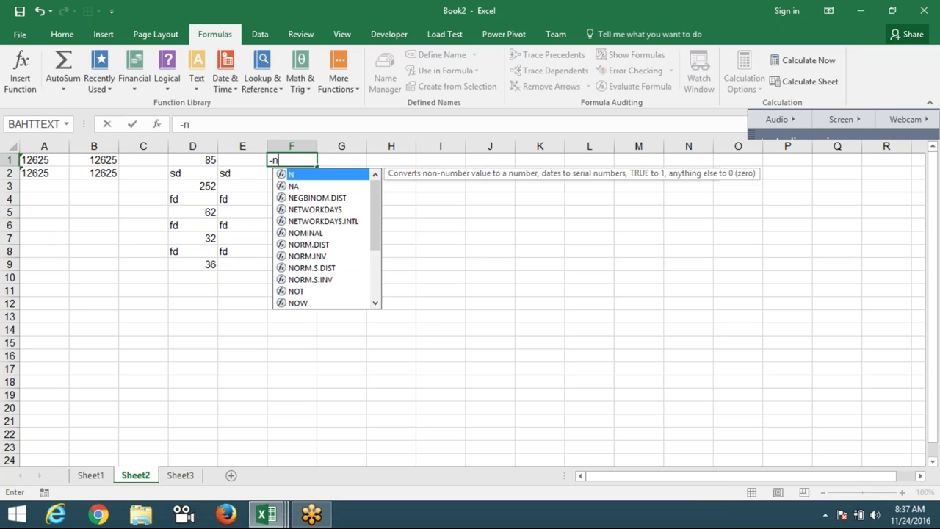
key(BackSpace)
key(BackSpace)
text(=)
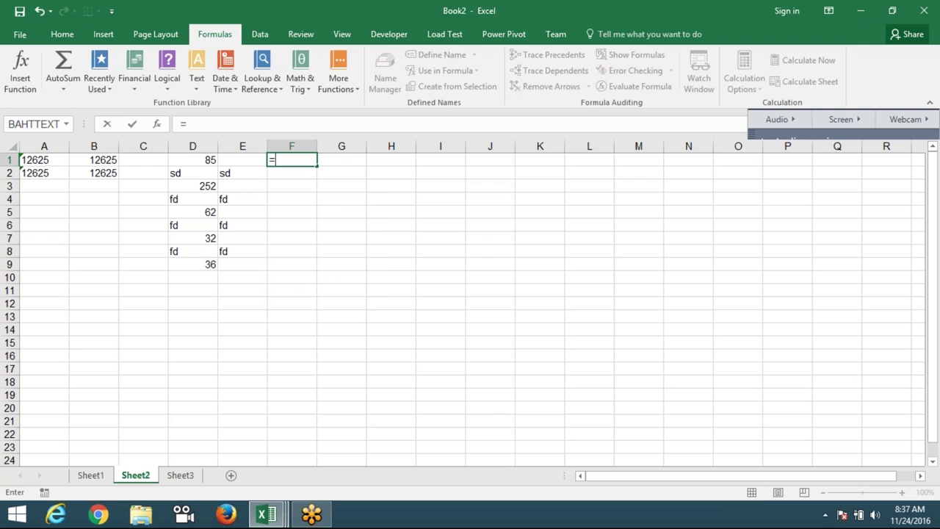
text(n)
key(Tab)
key(Left)
key(Left)
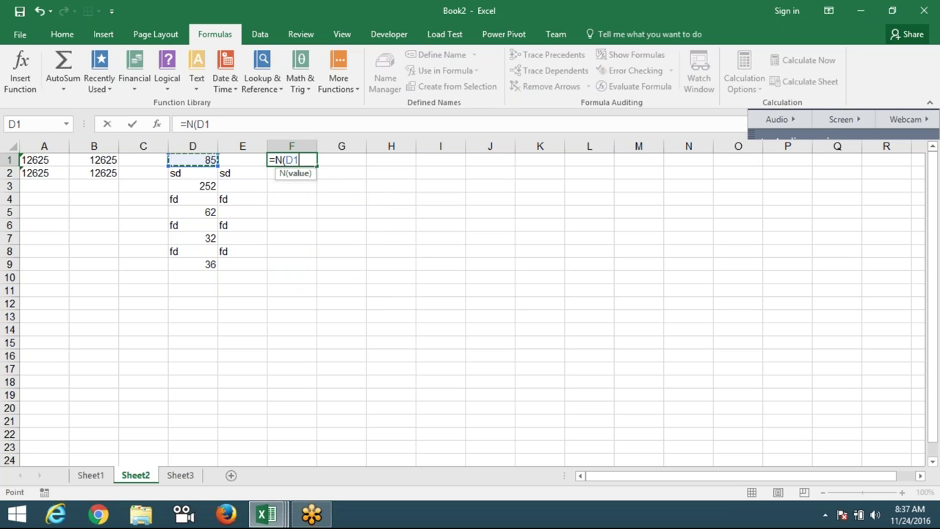
key(Return)
key(Left)
key(Left)
key(Down)
key(Down)
key(Down)
key(Down)
key(Right)
key(Right)
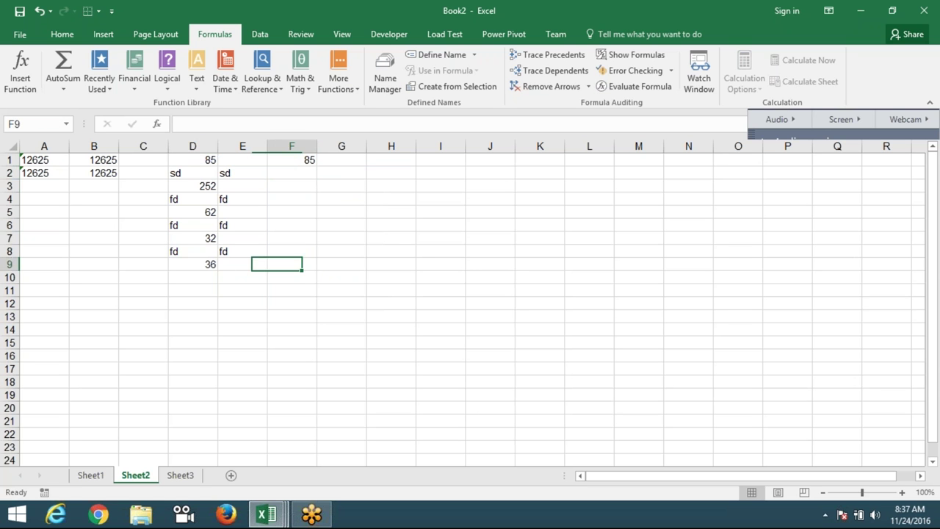
key(ctrl+shift+Up)
key(ctrl+d)
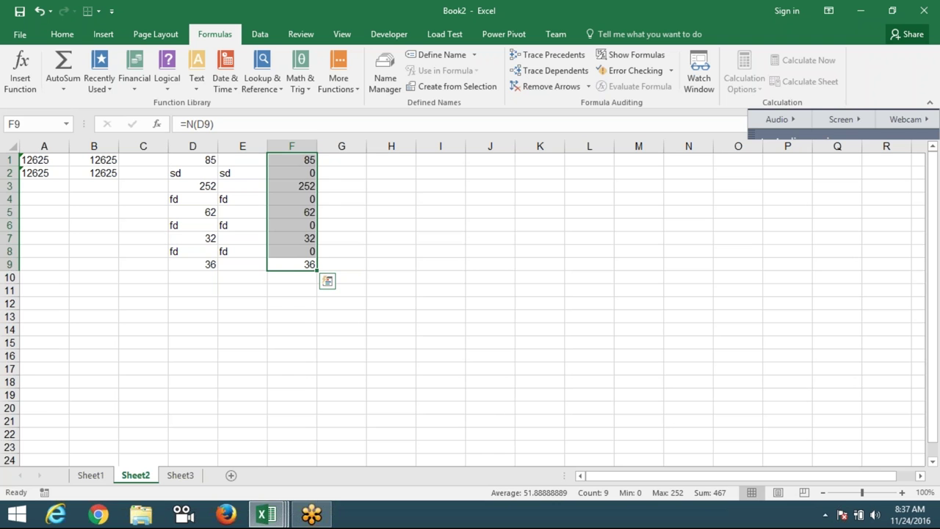
key(Up)
key(Up)
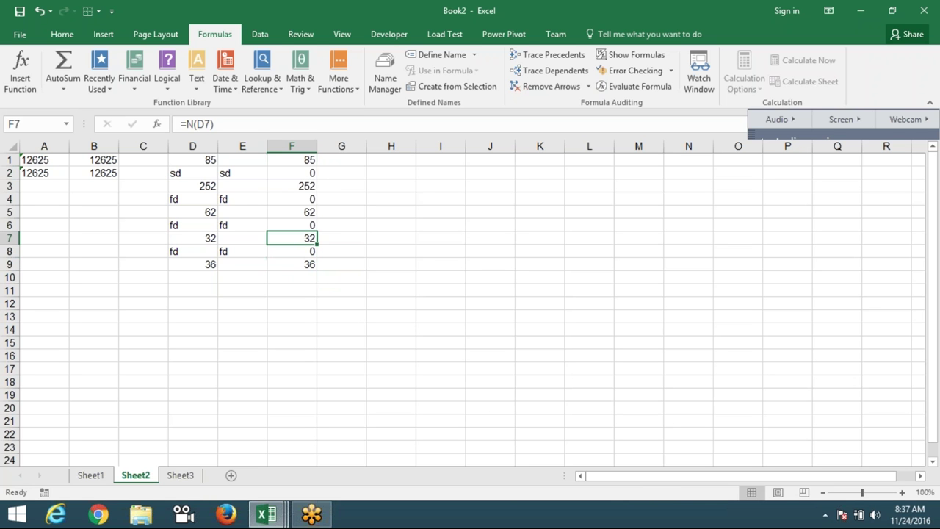
Step: On Sheet3, enter A in cell B10
click(182, 475)
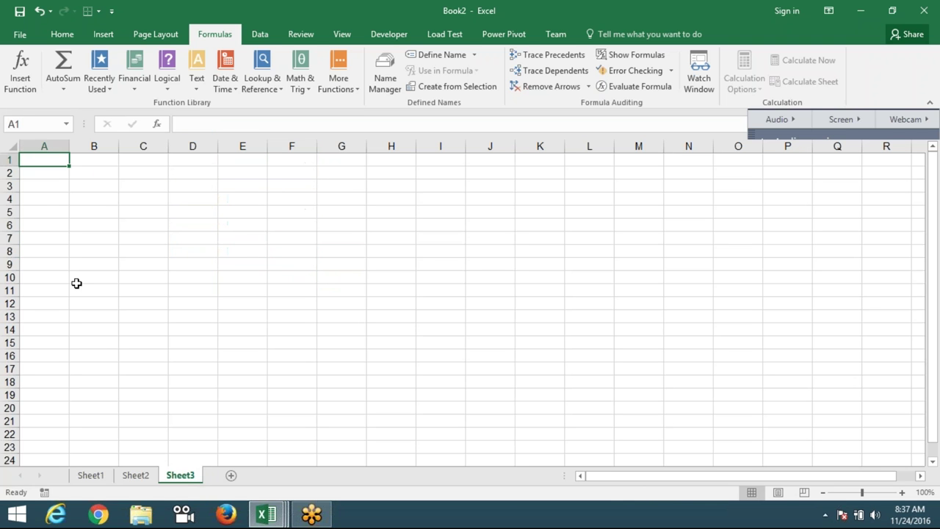
click(76, 281)
text(A)
key(Tab)
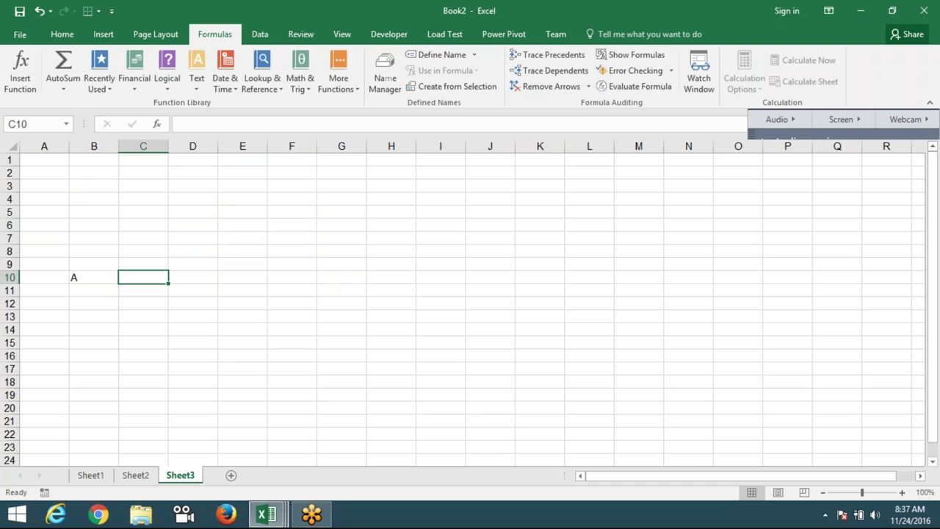
Step: Enter =REPT(B10,5) in C10 so it shows AAAAA
text(-re)
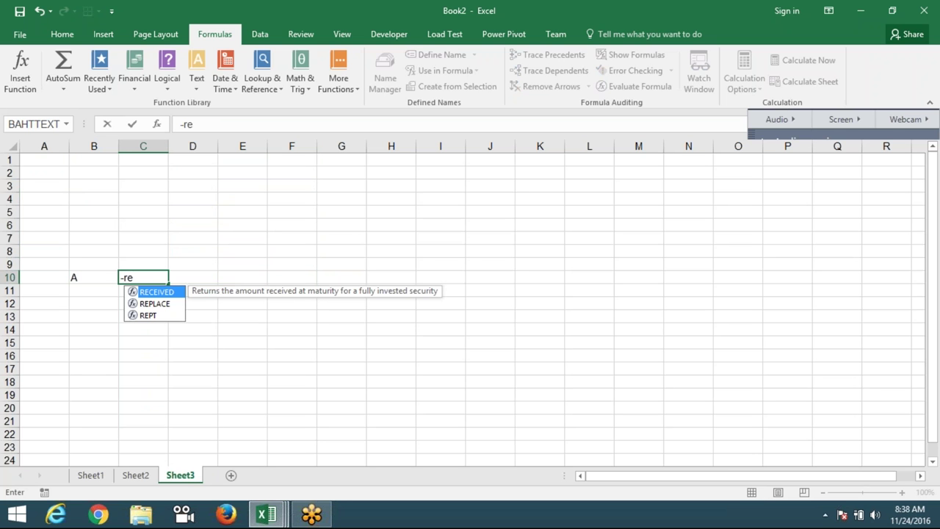
key(BackSpace)
key(BackSpace)
key(BackSpace)
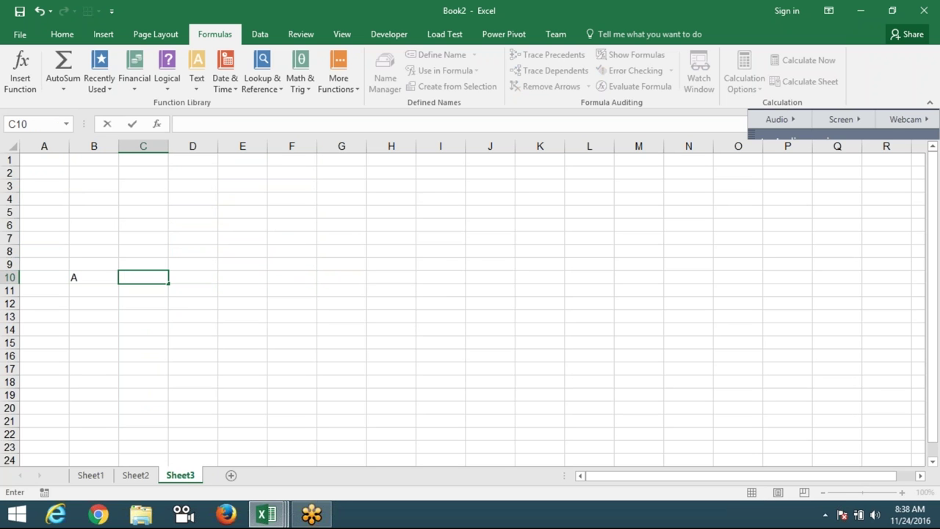
text(=re)
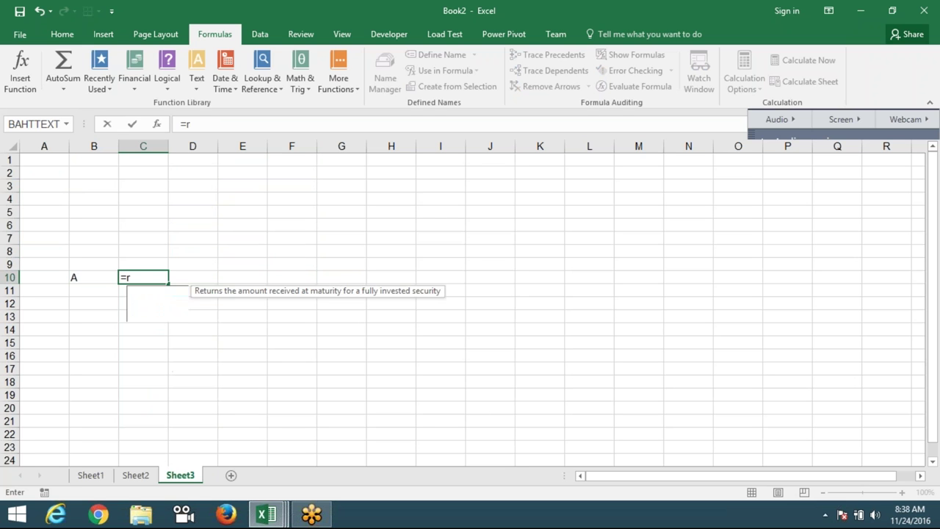
text(p)
key(Down)
key(Tab)
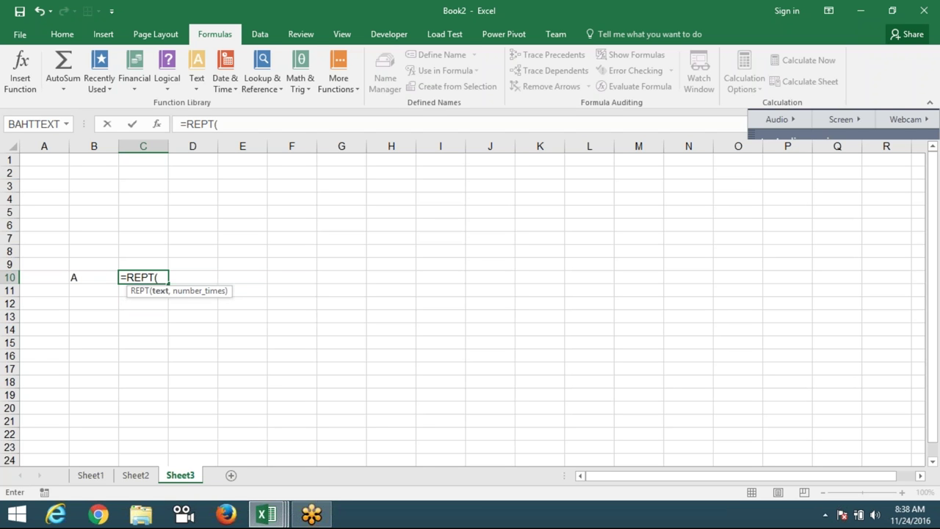
click(93, 277)
text(,)
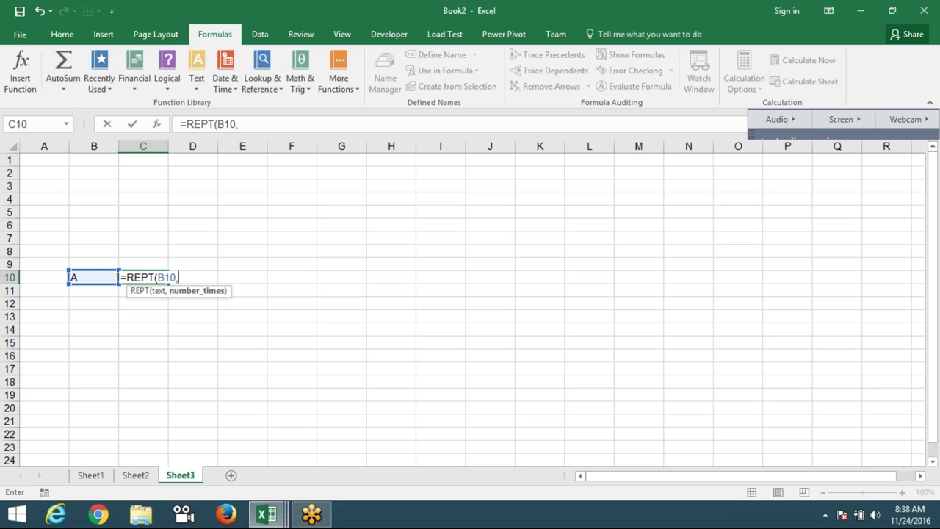
text(5)
key(Return)
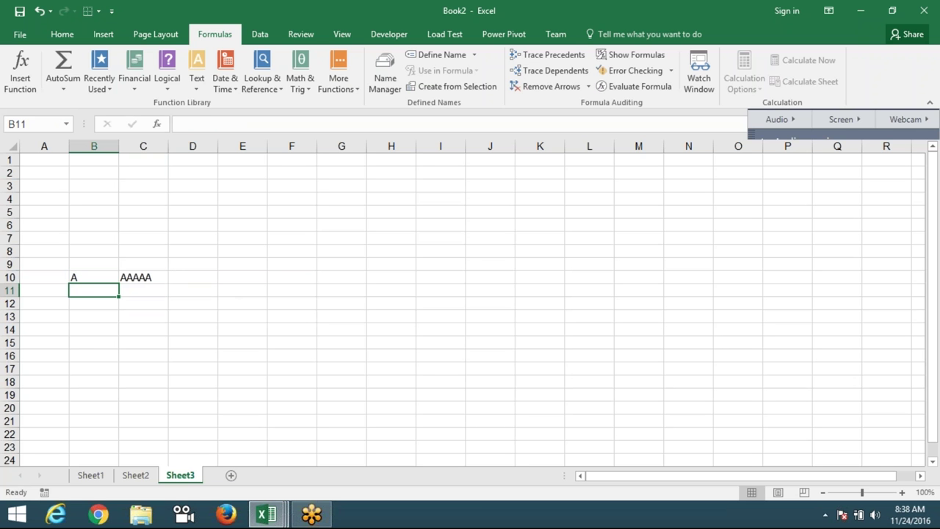
Step: Reopen C10's REPT formula for review and confirm it again
click(130, 276)
double_click(139, 279)
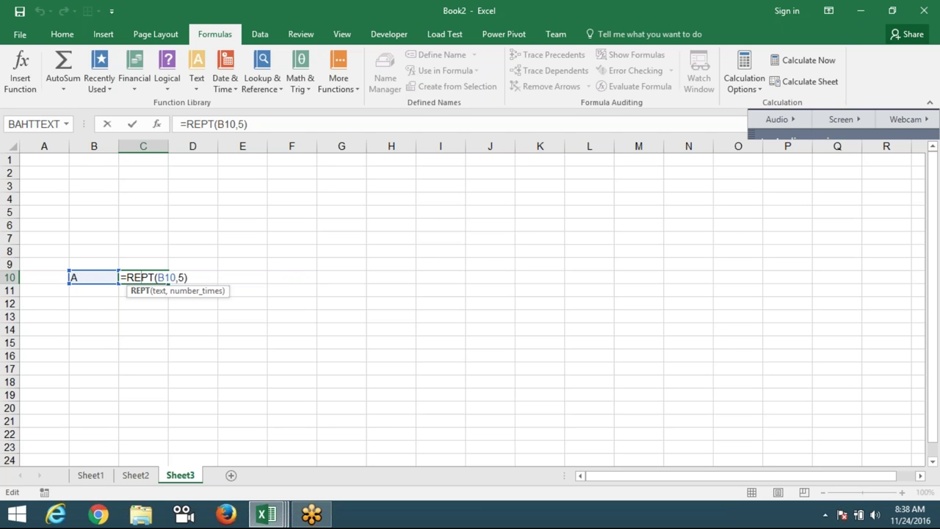
key(Return)
Step: Reselect C10, then hide Excel with Windows+D to reveal the Dashboard Training slide
click(143, 277)
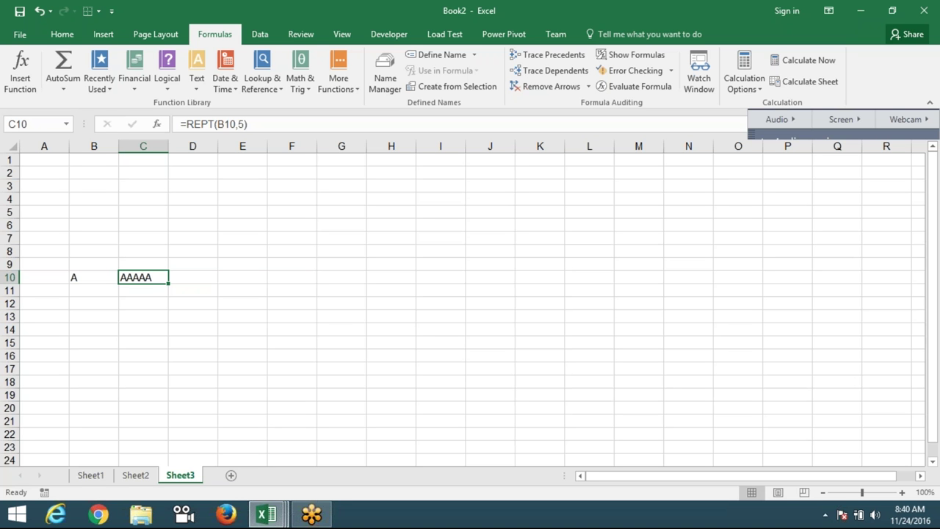
key(super+d)
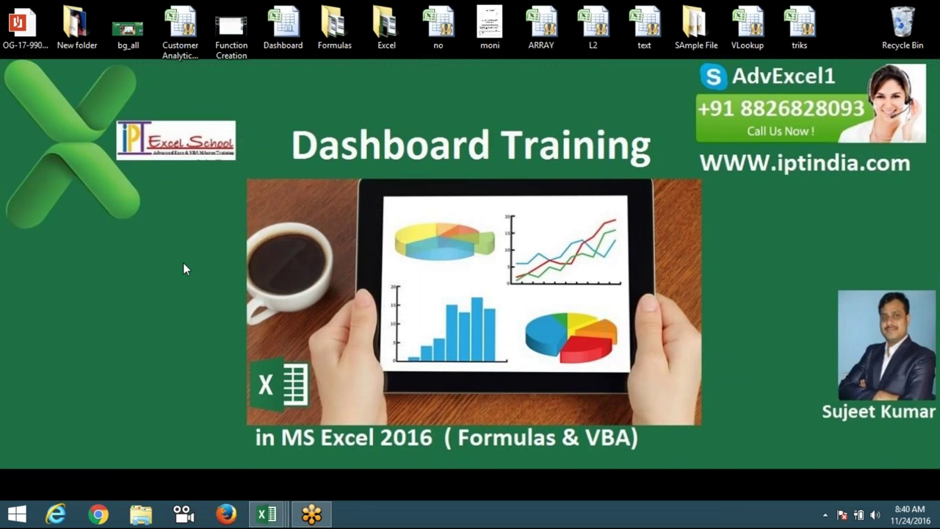